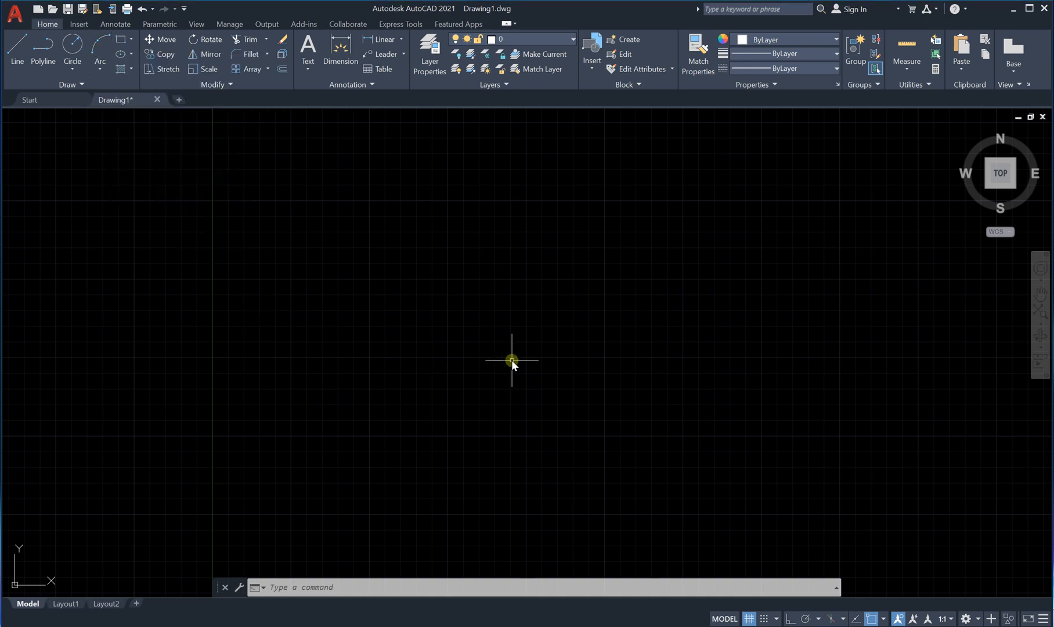
# Draw a shallow, upward-bulging arc through three points across the middle of the drawing area.
pyautogui.write('A')
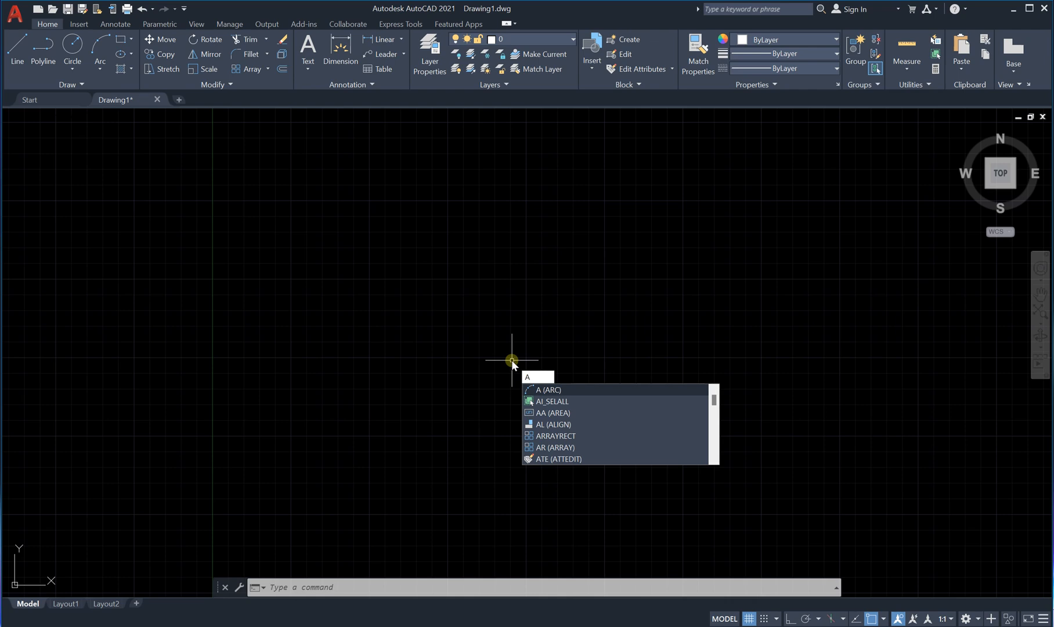
pyautogui.press('Return')
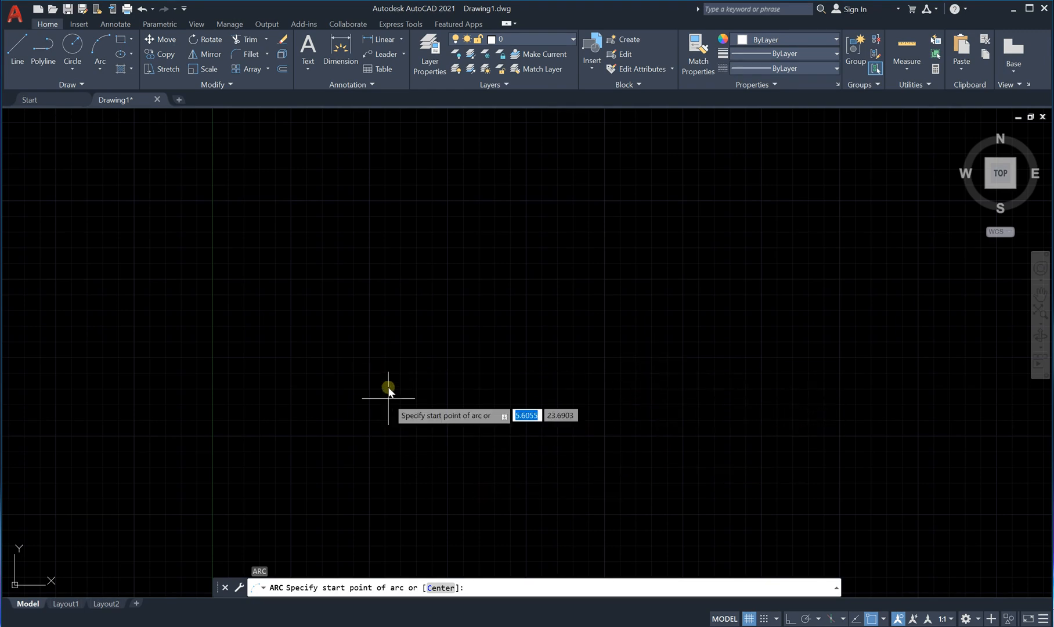
pyautogui.click(403, 357)
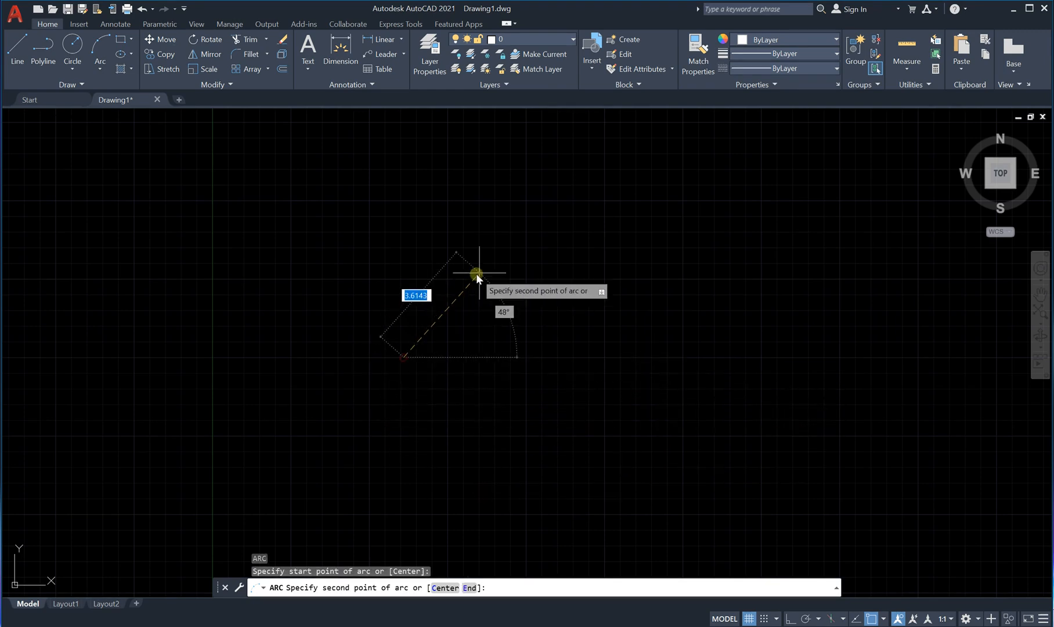
pyautogui.click(654, 357)
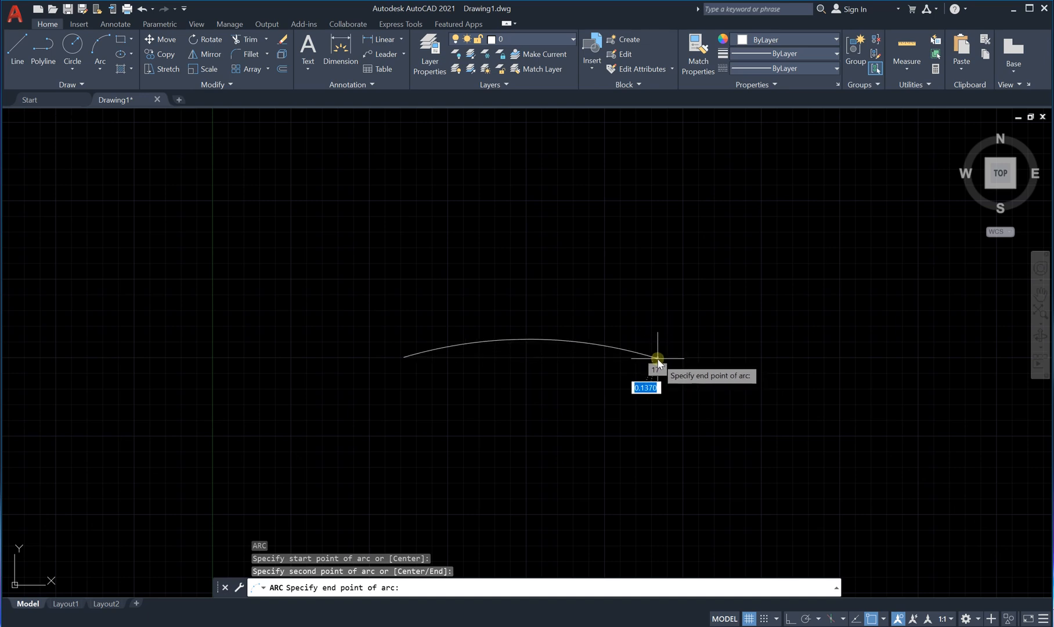
pyautogui.click(658, 358)
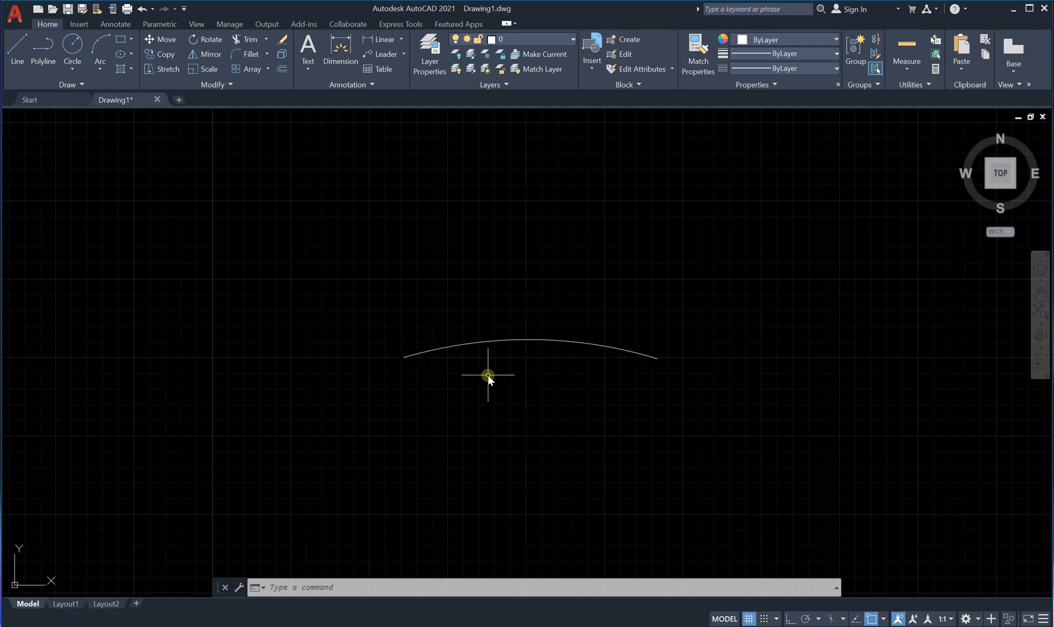
# Erase the shallow three-point arc.
pyautogui.click(704, 296)
pyautogui.click(354, 414)
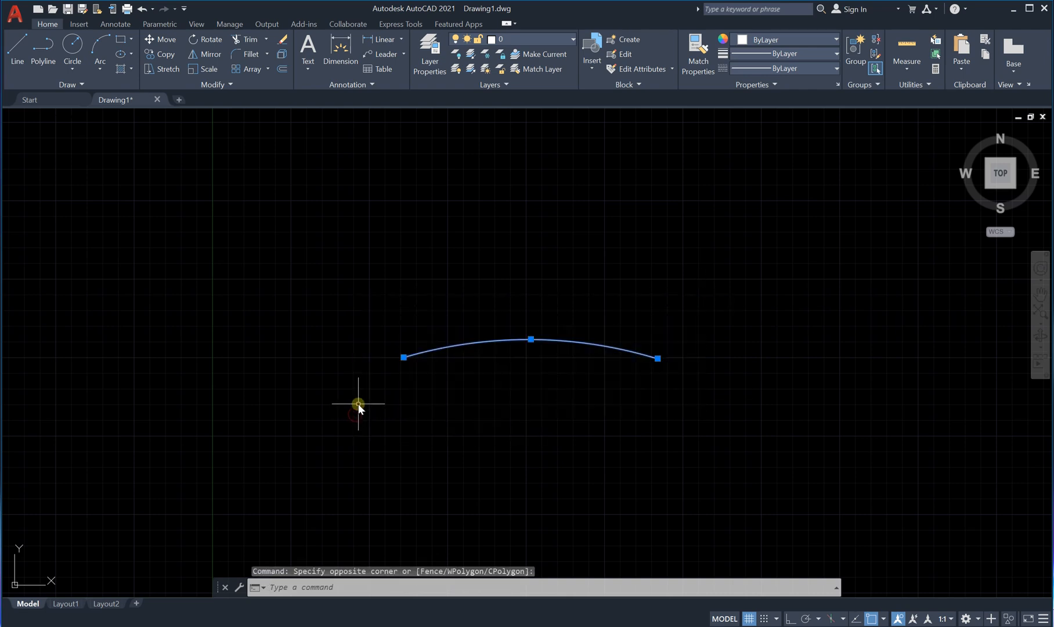
pyautogui.press('Delete')
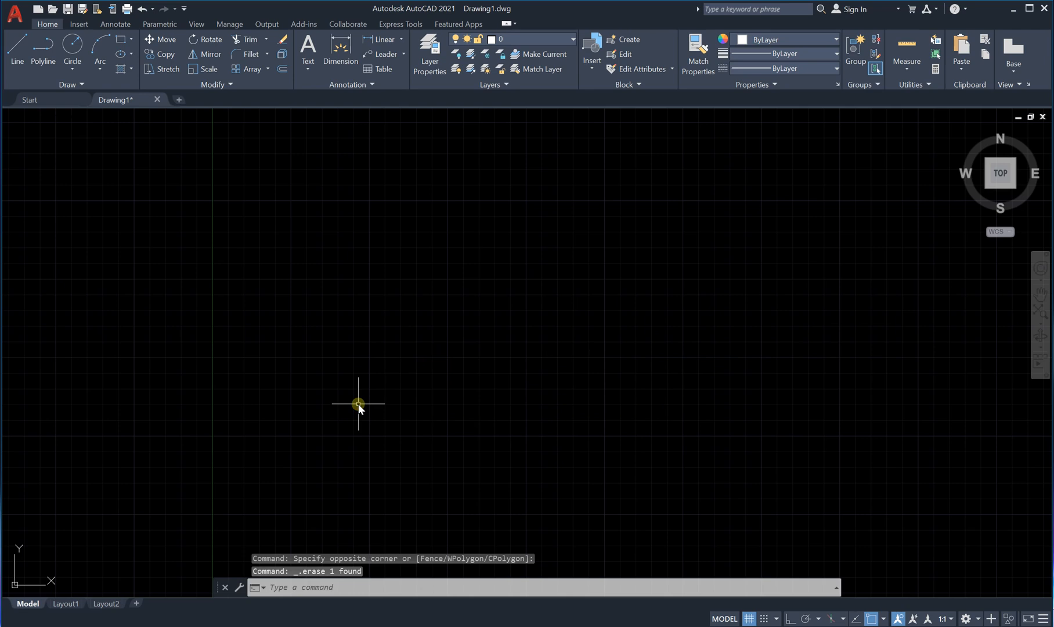
# Draw an upward-bulging arc of about 180° with the Center option, starting right of the centre and ending left, and erase it.
pyautogui.write('ARc')
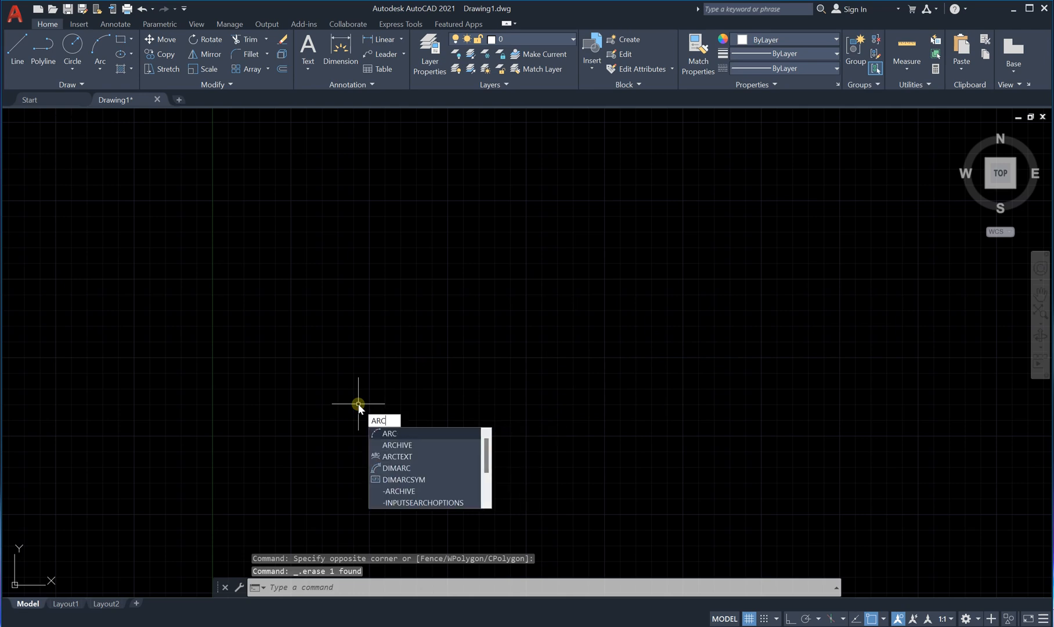
pyautogui.press('BackSpace')
pyautogui.press('BackSpace')
pyautogui.press('Return')
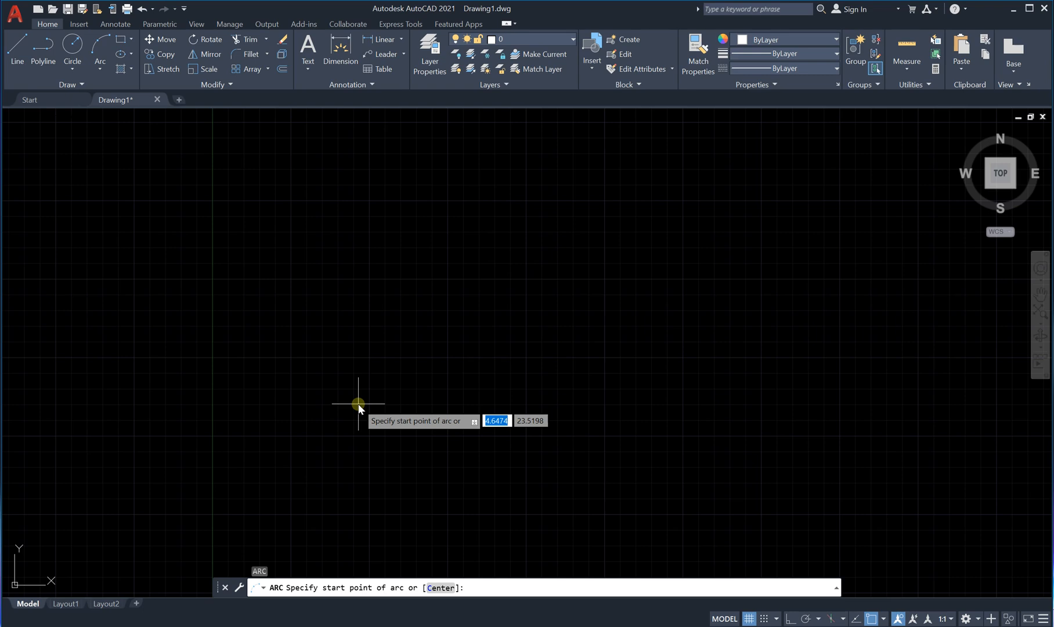
pyautogui.click(441, 588)
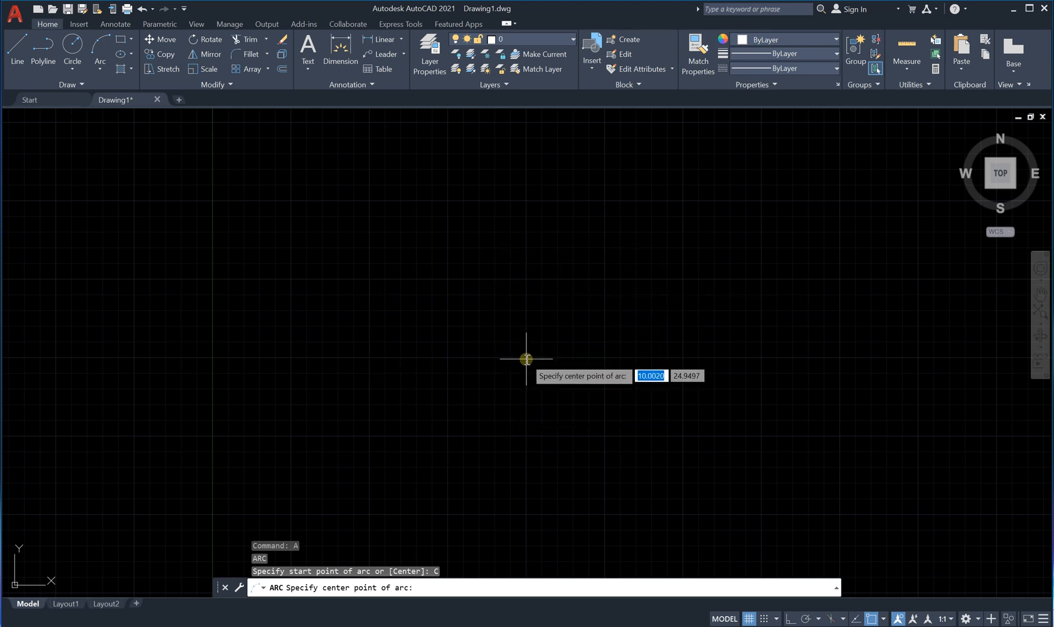
pyautogui.click(526, 357)
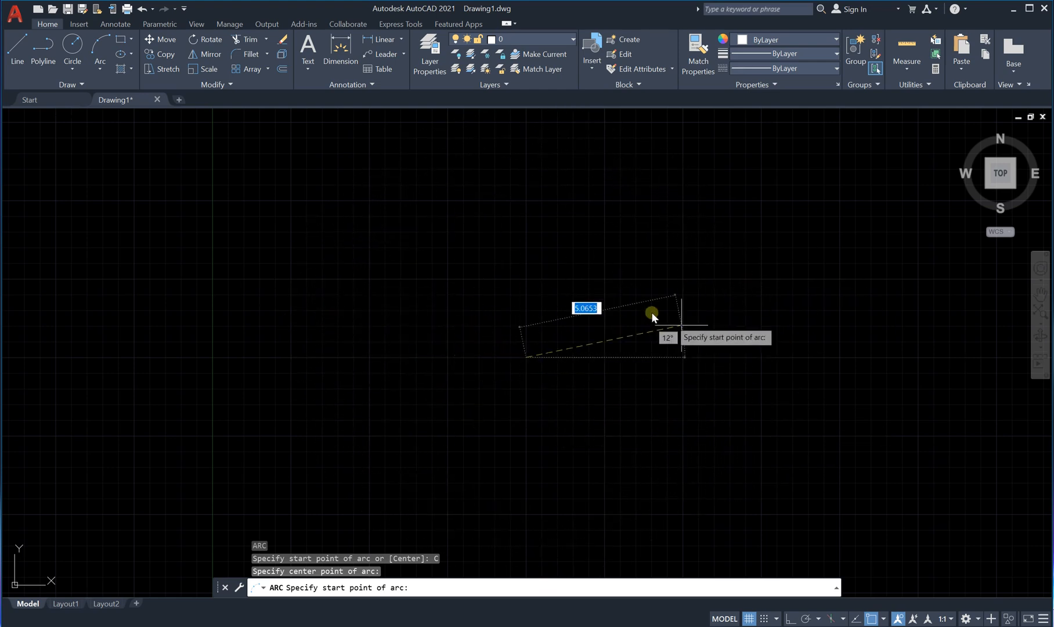
pyautogui.click(713, 357)
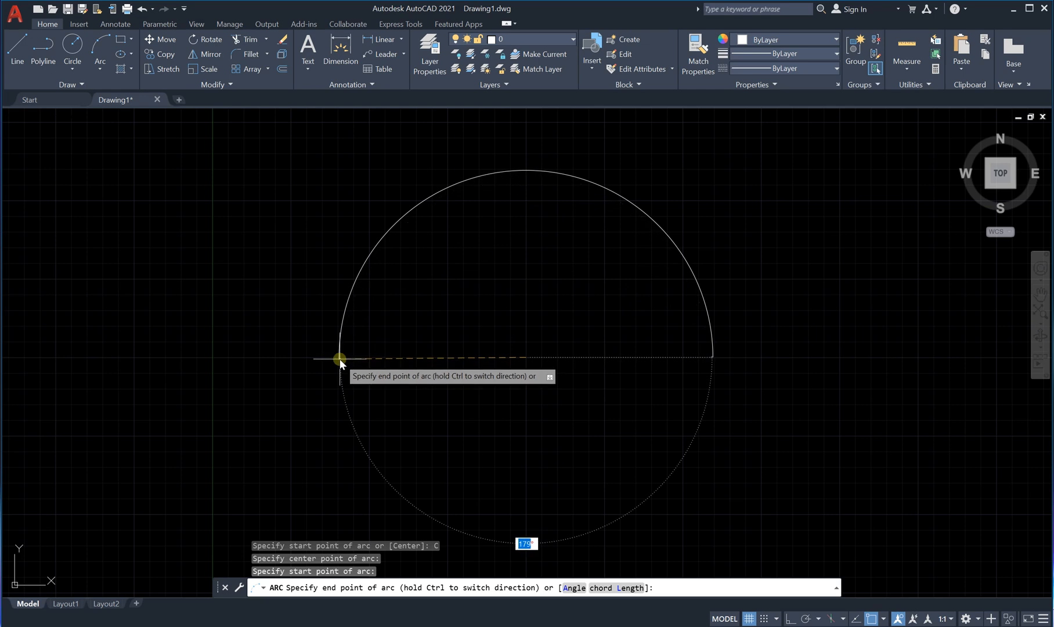
pyautogui.click(340, 360)
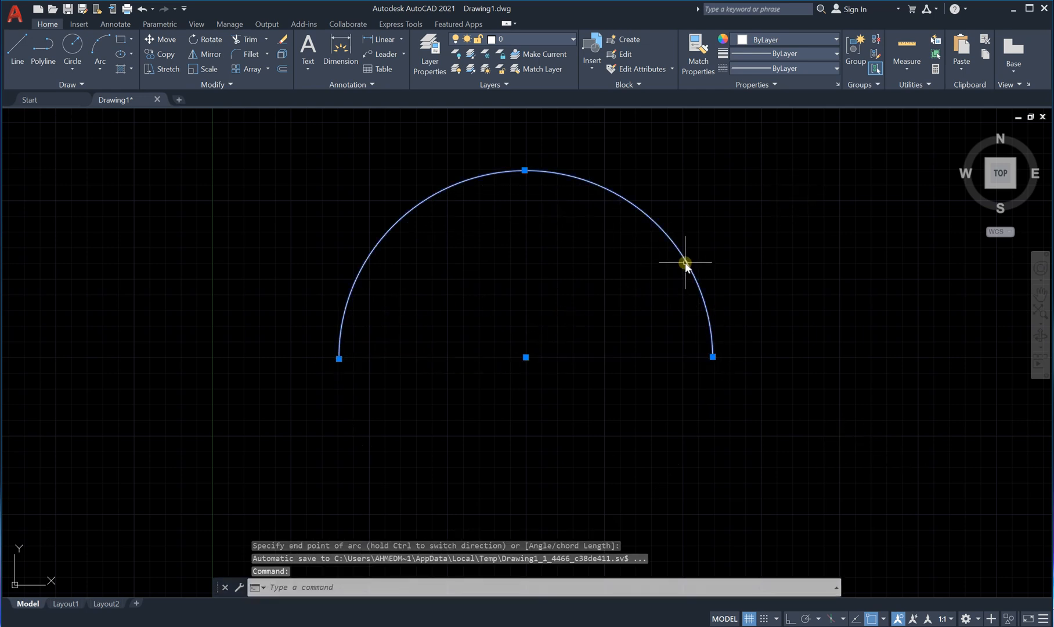
pyautogui.press('Delete')
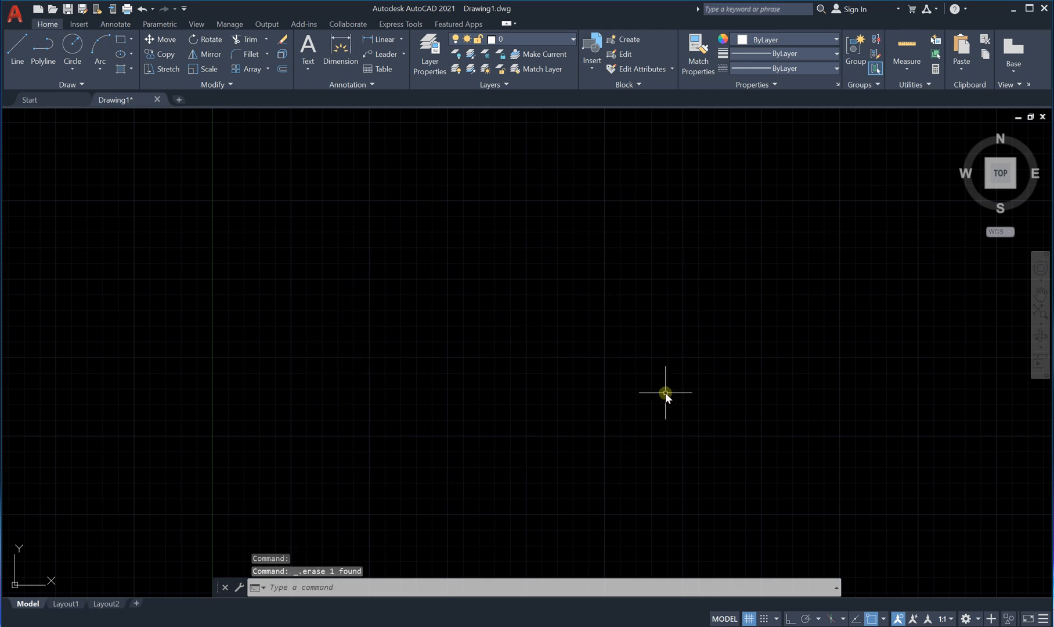
pyautogui.write('ARC')
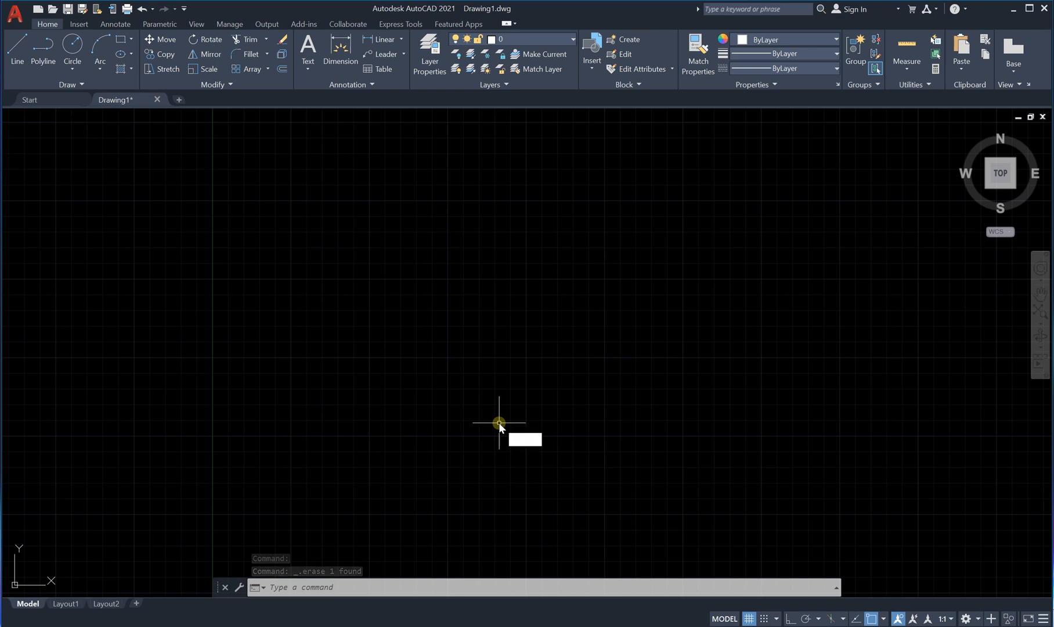
pyautogui.press('Return')
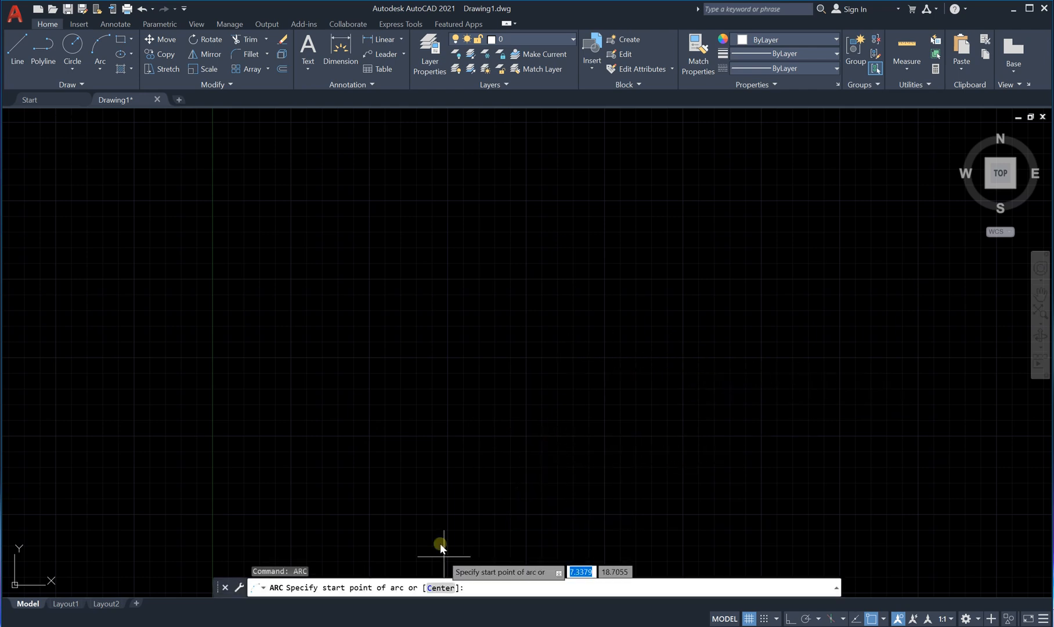
pyautogui.click(440, 587)
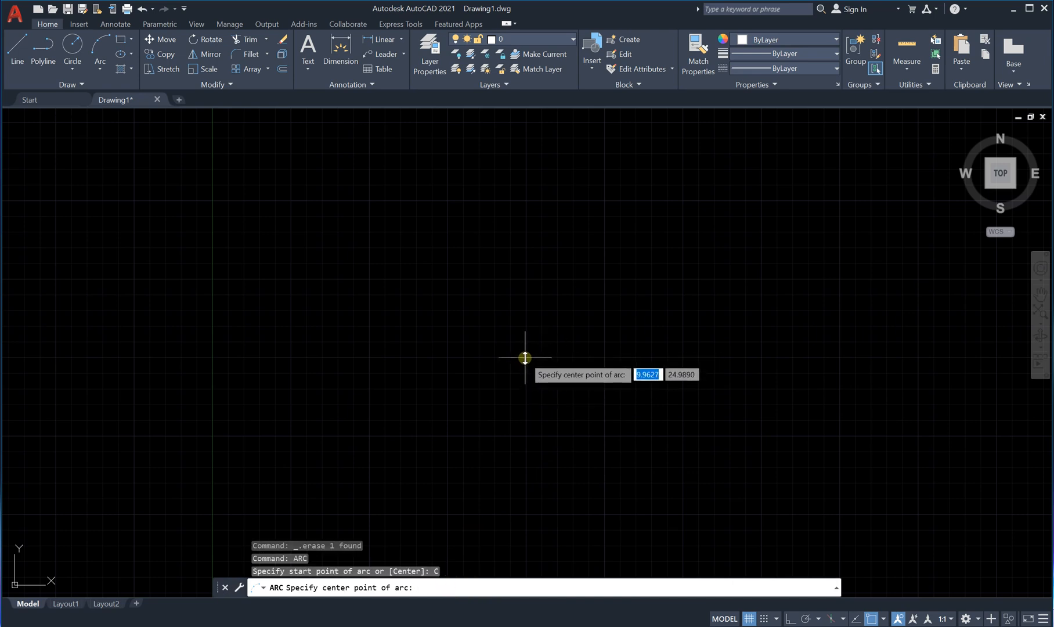
pyautogui.click(524, 358)
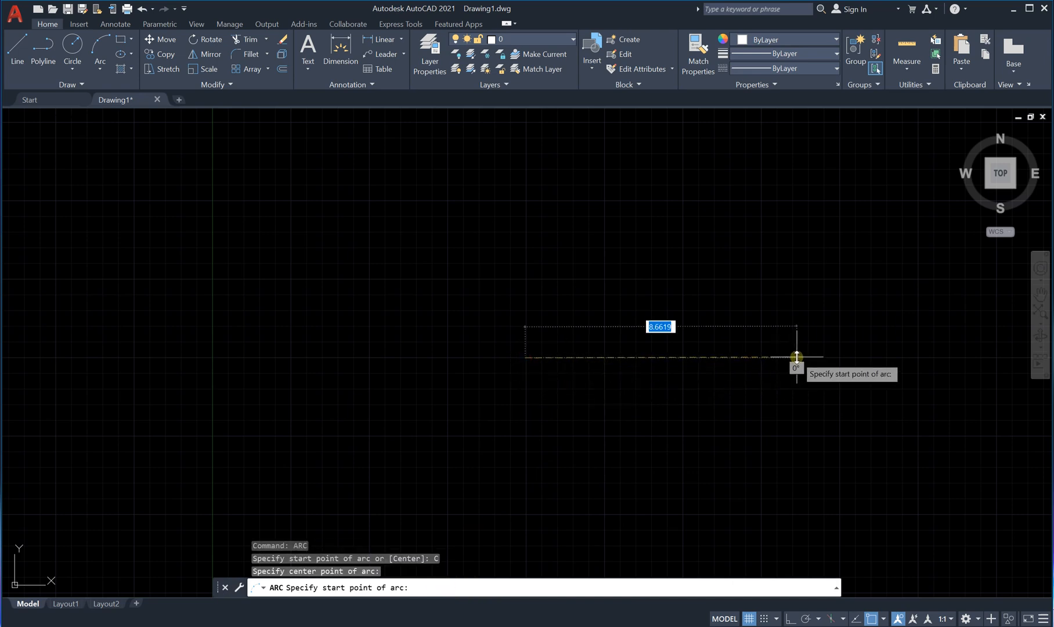
pyautogui.click(796, 356)
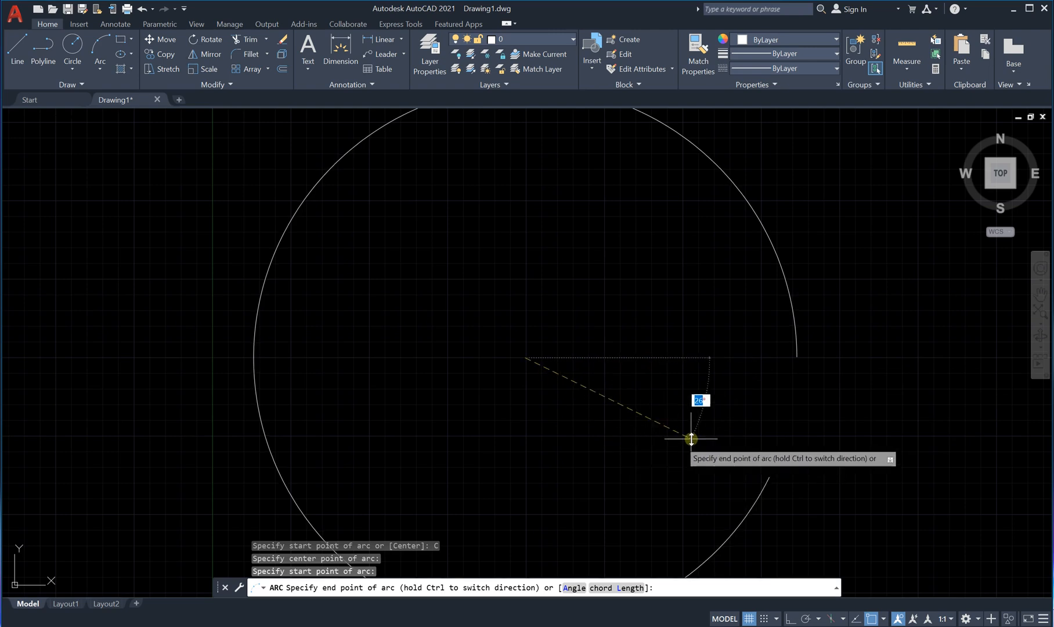
pyautogui.scroll(-2, 639, 442)
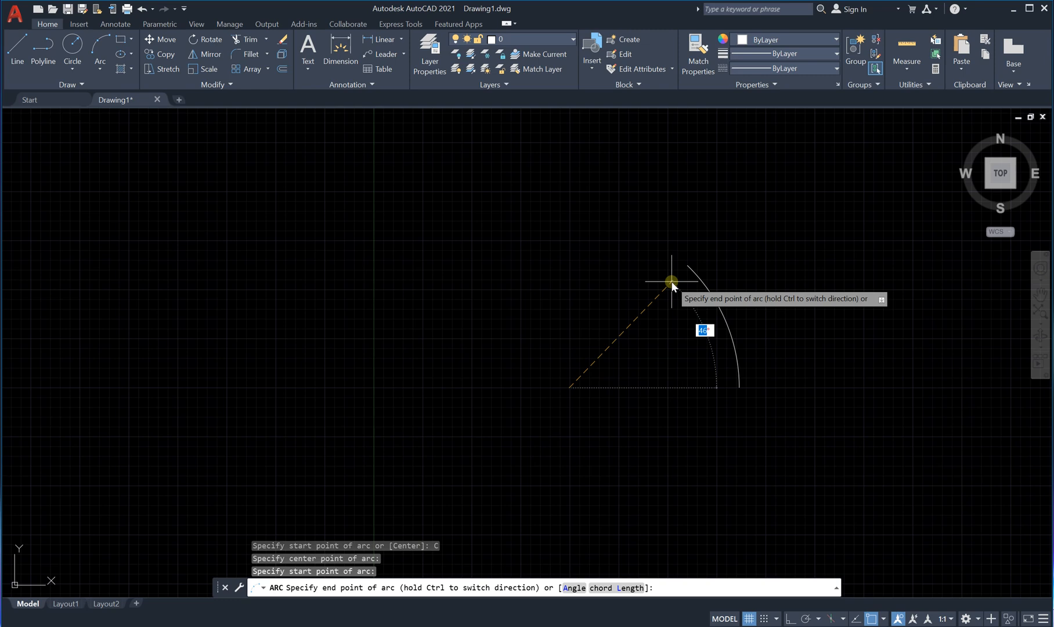
pyautogui.press('Escape')
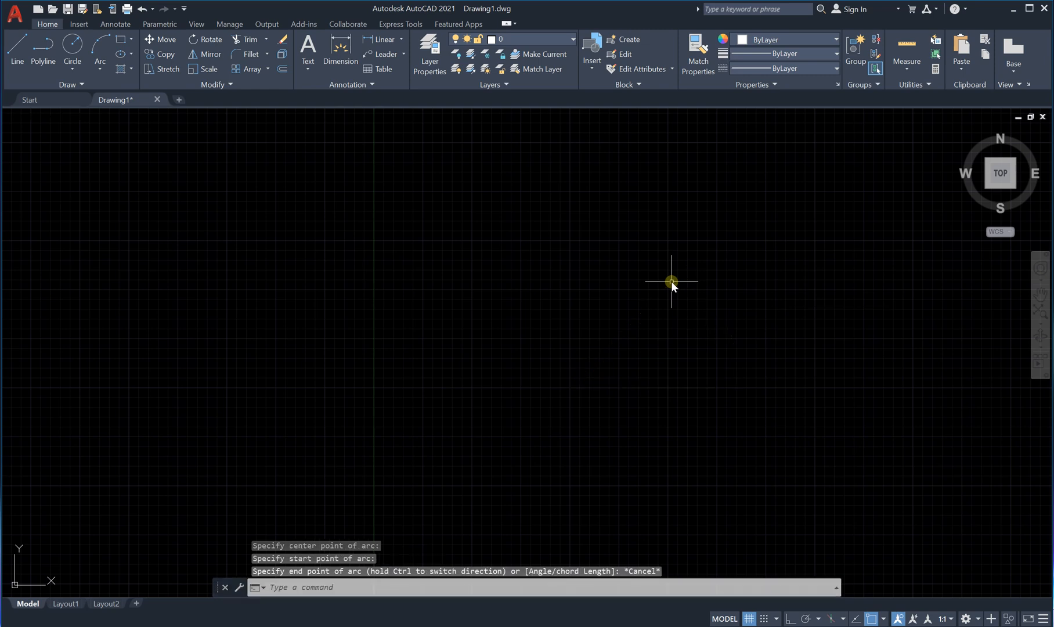
pyautogui.write('a')
pyautogui.press('Return')
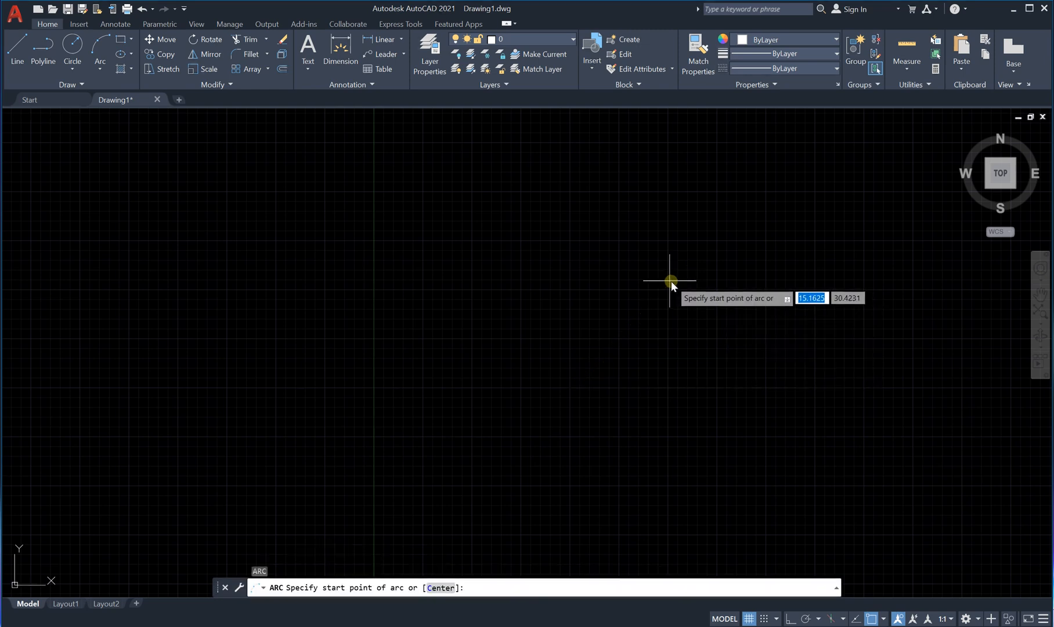
pyautogui.click(619, 388)
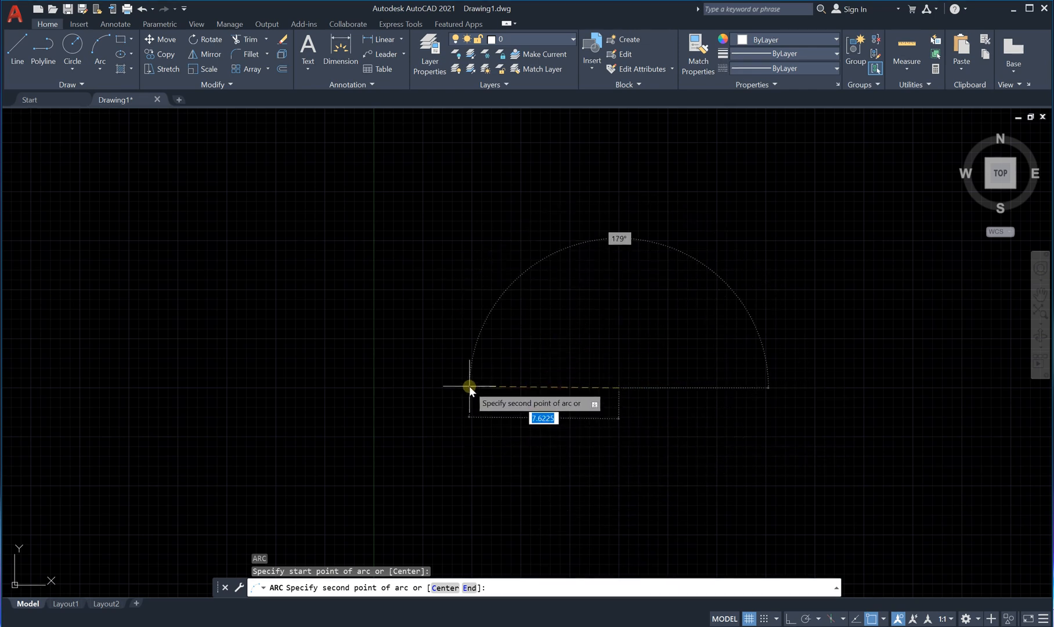
pyautogui.click(469, 385)
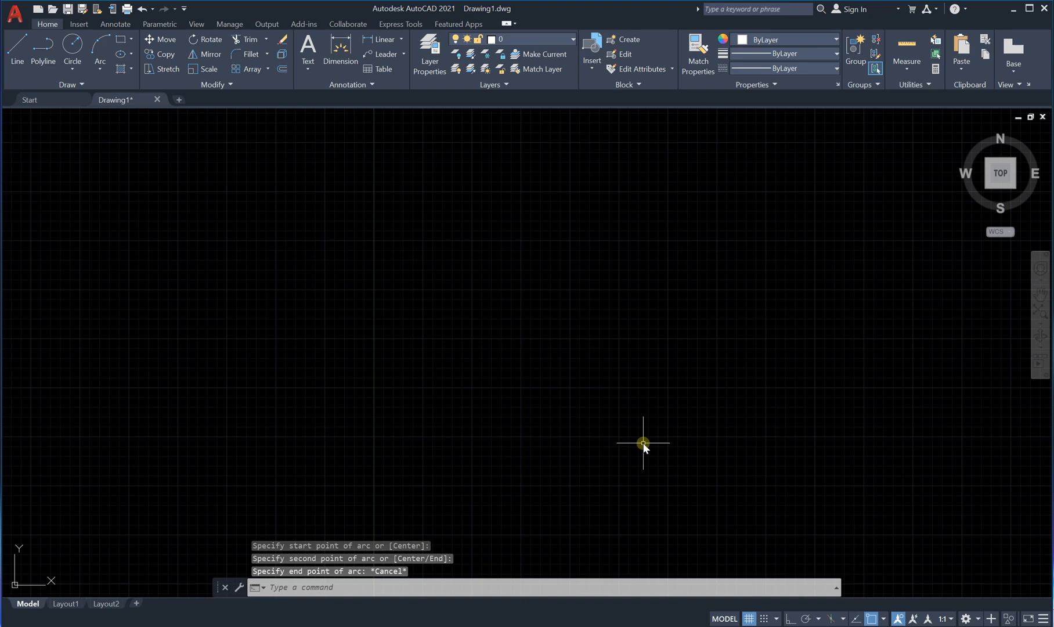
# Draw a downward-bulging semicircular arc with a radius of about 10 using the Center option, starting left of the centre and ending right.
pyautogui.write('a')
pyautogui.press('Return')
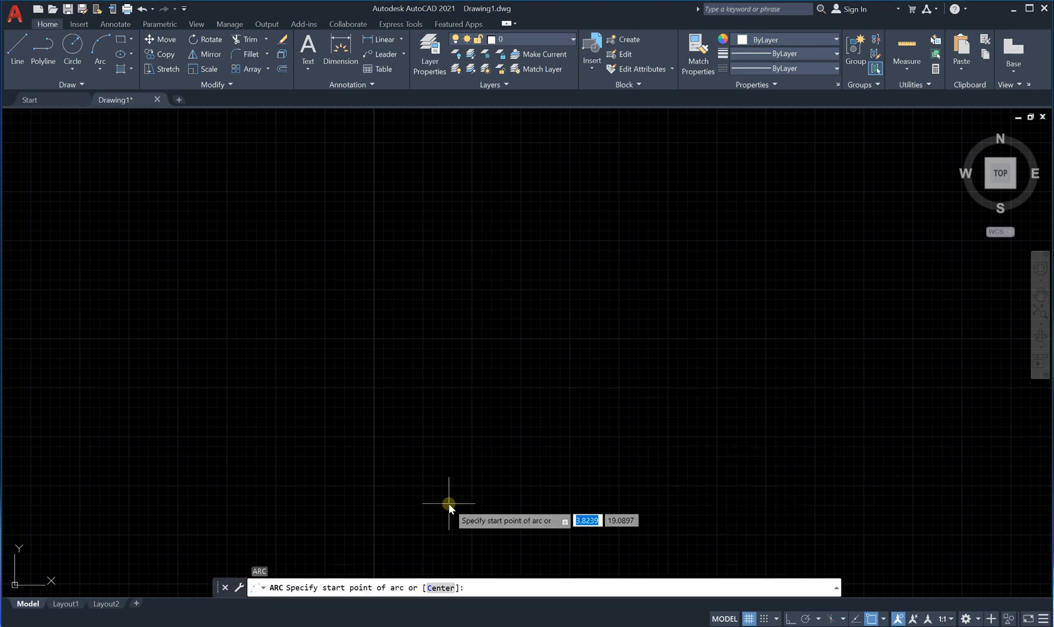
pyautogui.click(441, 588)
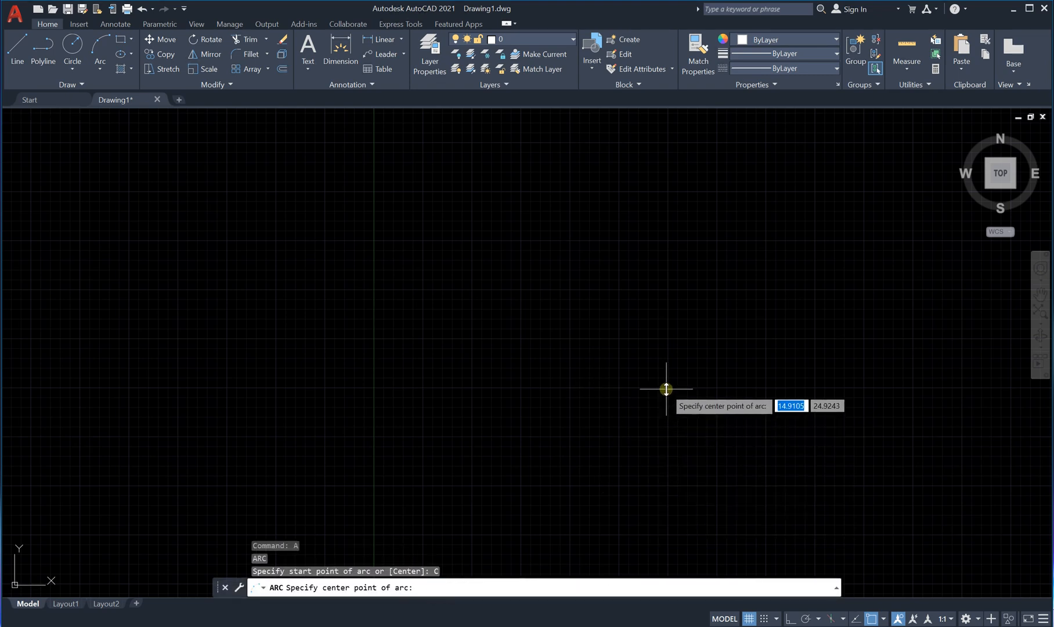
pyautogui.click(666, 389)
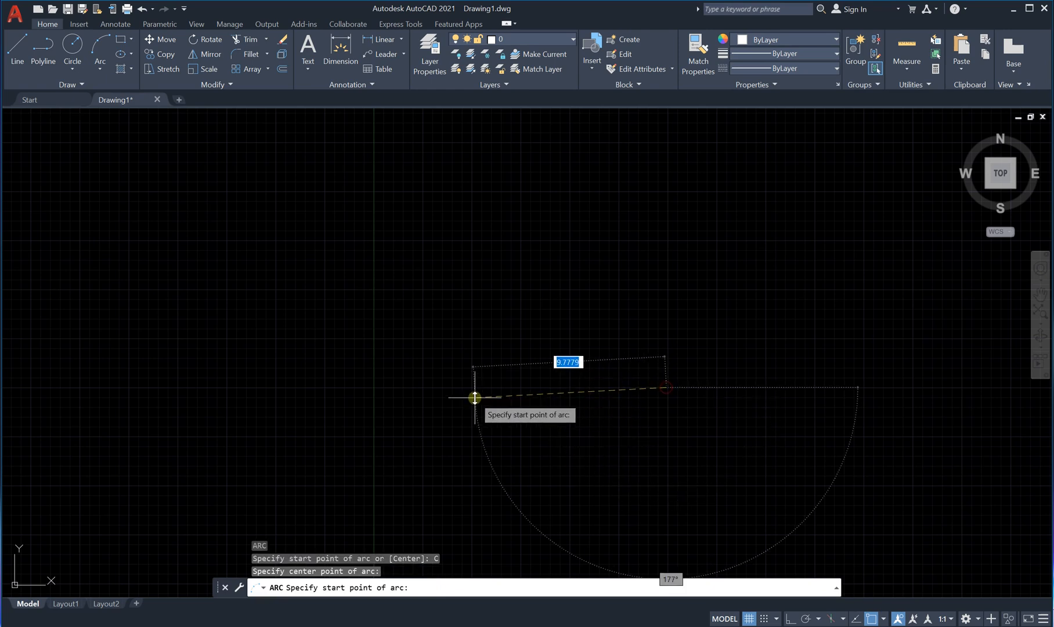
pyautogui.click(472, 388)
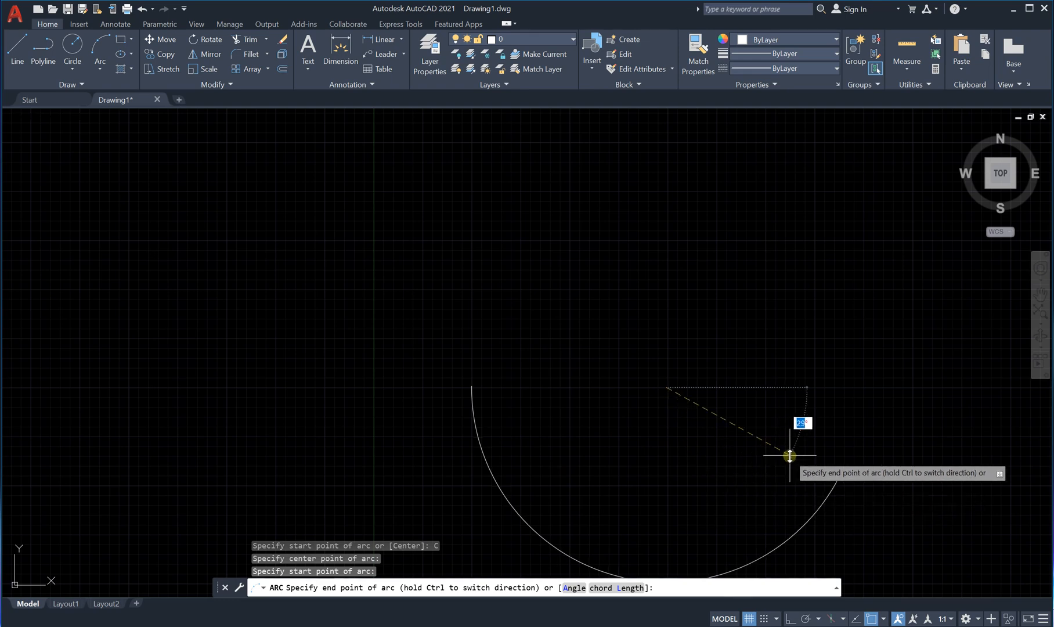
pyautogui.scroll(-1, 790, 456)
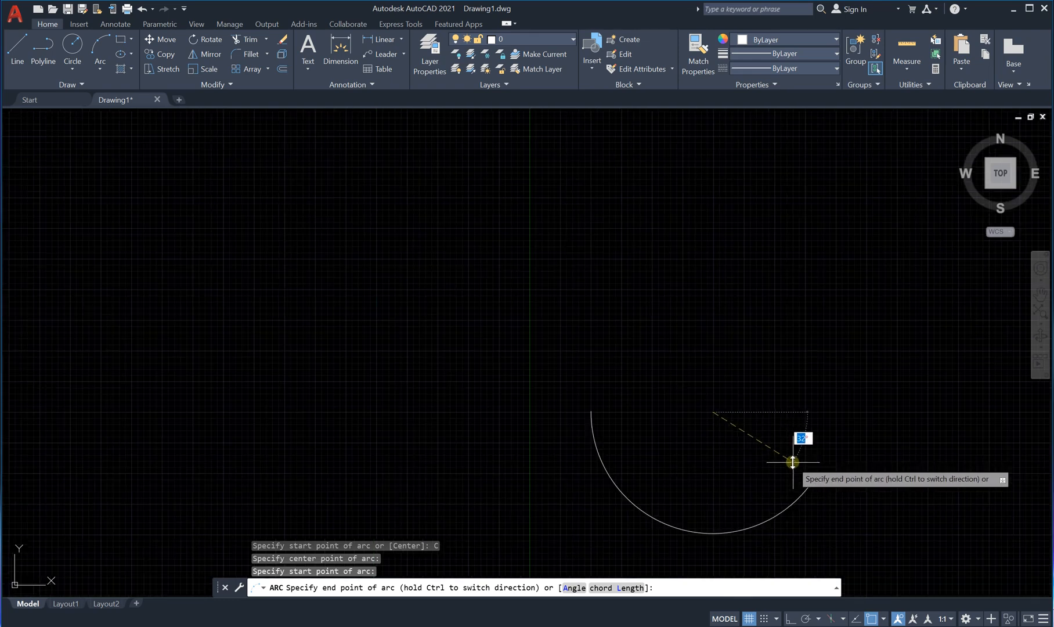
pyautogui.click(833, 415)
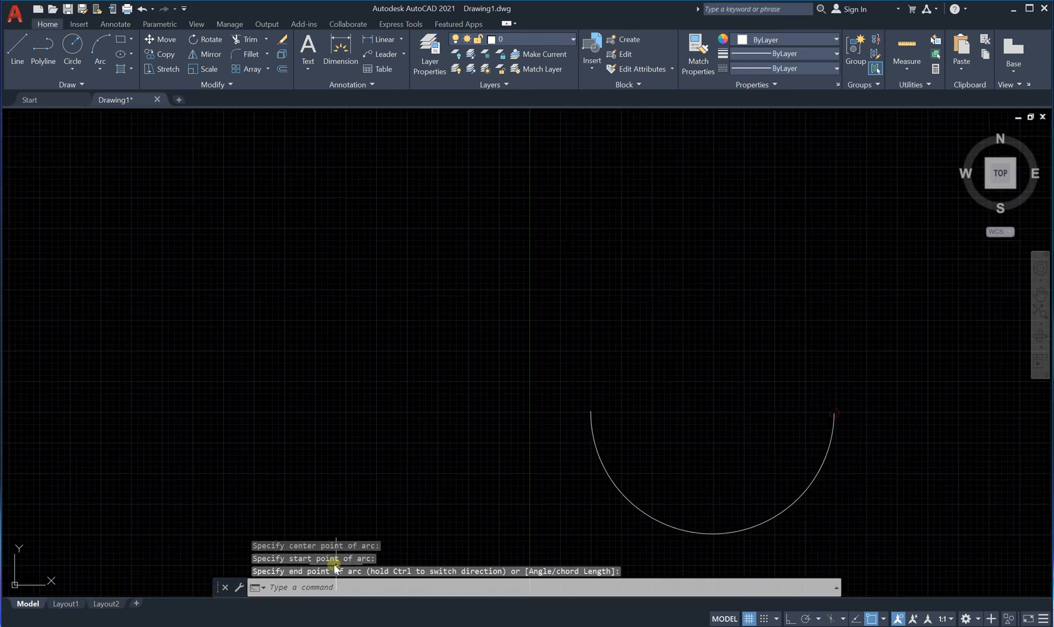
# Erase the downward-bulging semicircular arc.
pyautogui.scroll(-4, 261, 429)
pyautogui.scroll(4, 397, 449)
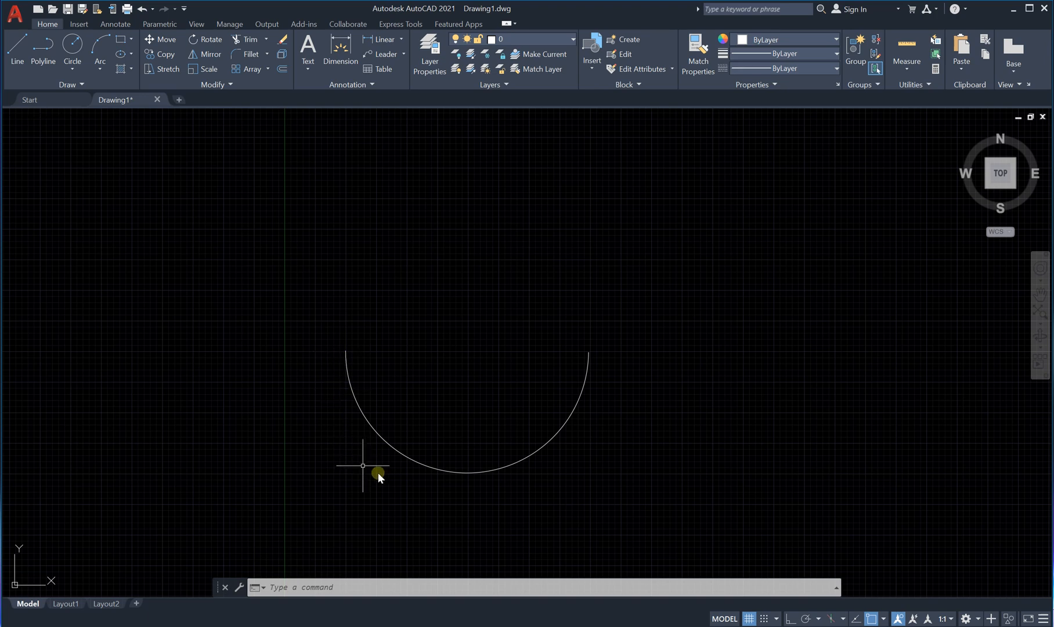
pyautogui.click(638, 290)
pyautogui.click(312, 495)
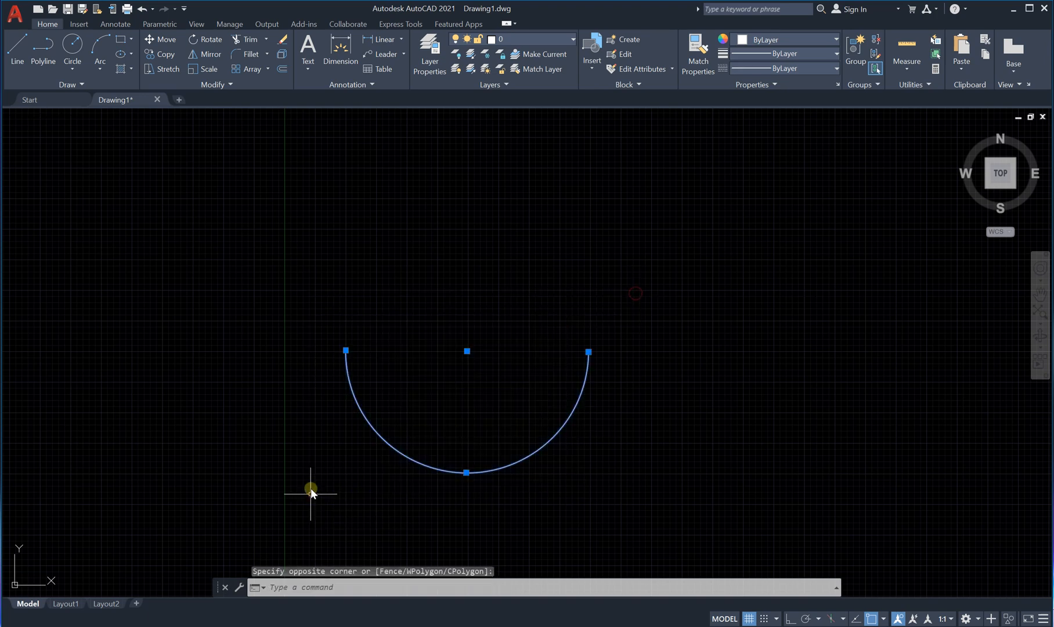
pyautogui.press('Delete')
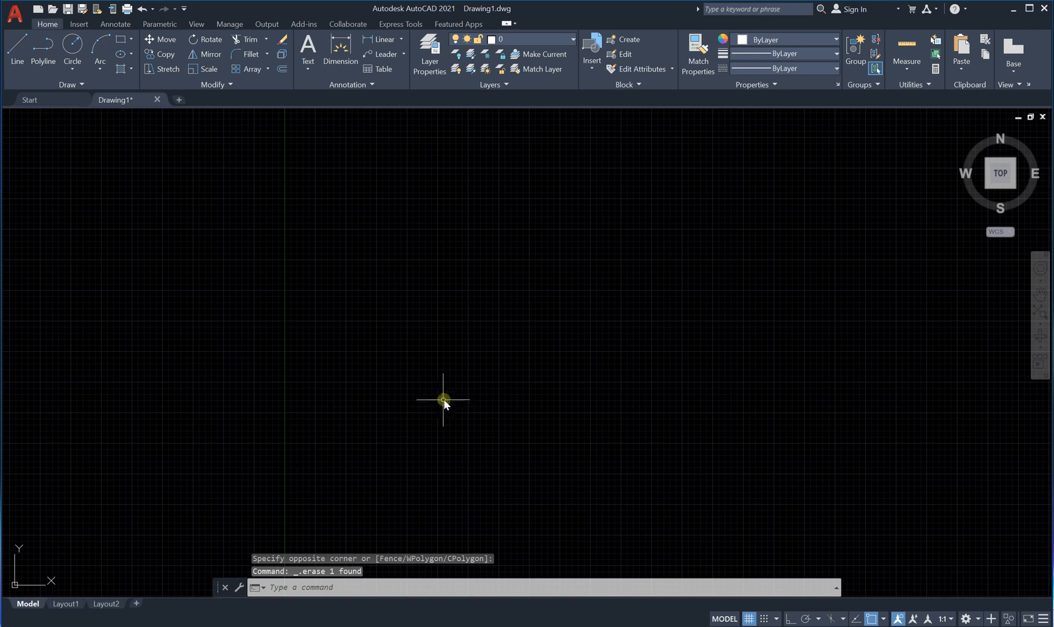
pyautogui.scroll(-3, 646, 347)
pyautogui.scroll(3, 647, 348)
pyautogui.moveTo(701, 355); pyautogui.dragTo(610, 353, button='middle')
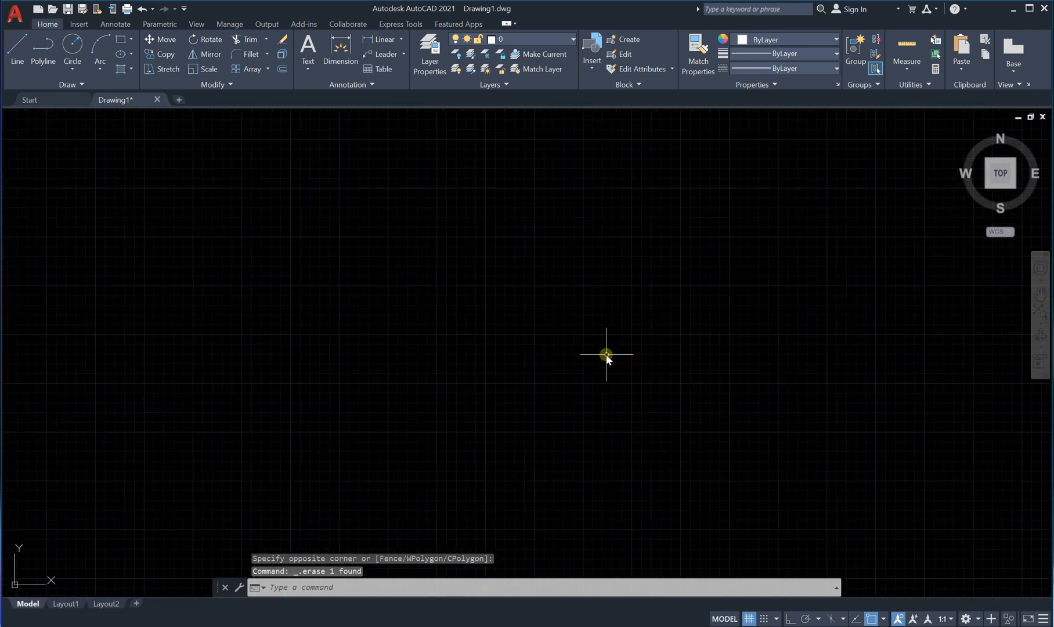
pyautogui.scroll(-3, 601, 358)
pyautogui.scroll(1, 649, 414)
pyautogui.scroll(-1, 309, 336)
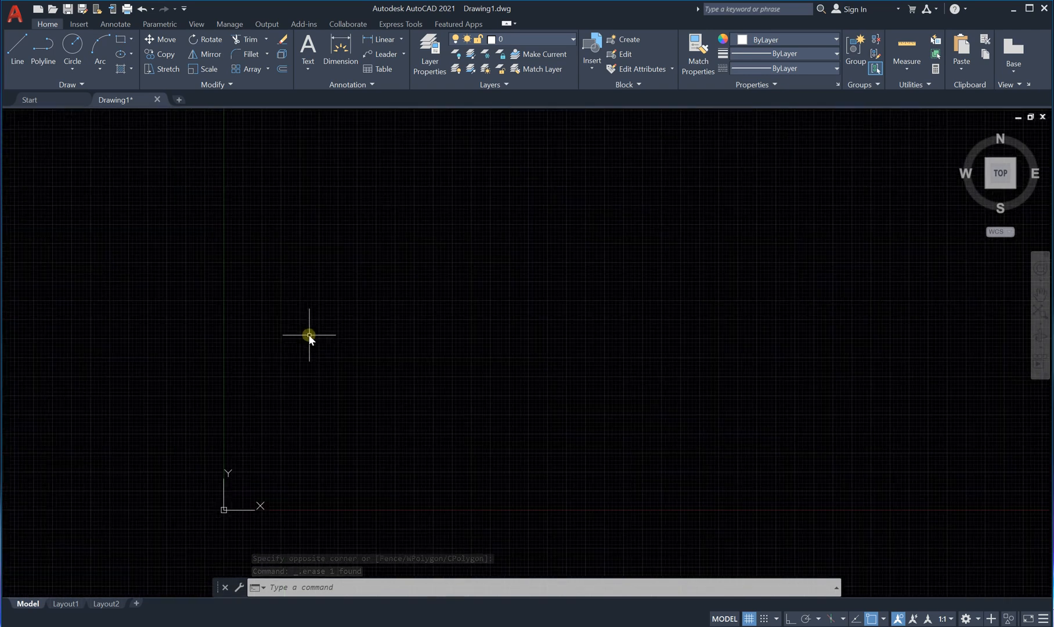
# Draw a horizontal ellipse by axis endpoints, with an axis about 32.6 long and a half-height of about 5.9, and erase it.
pyautogui.scroll(1, 494, 360)
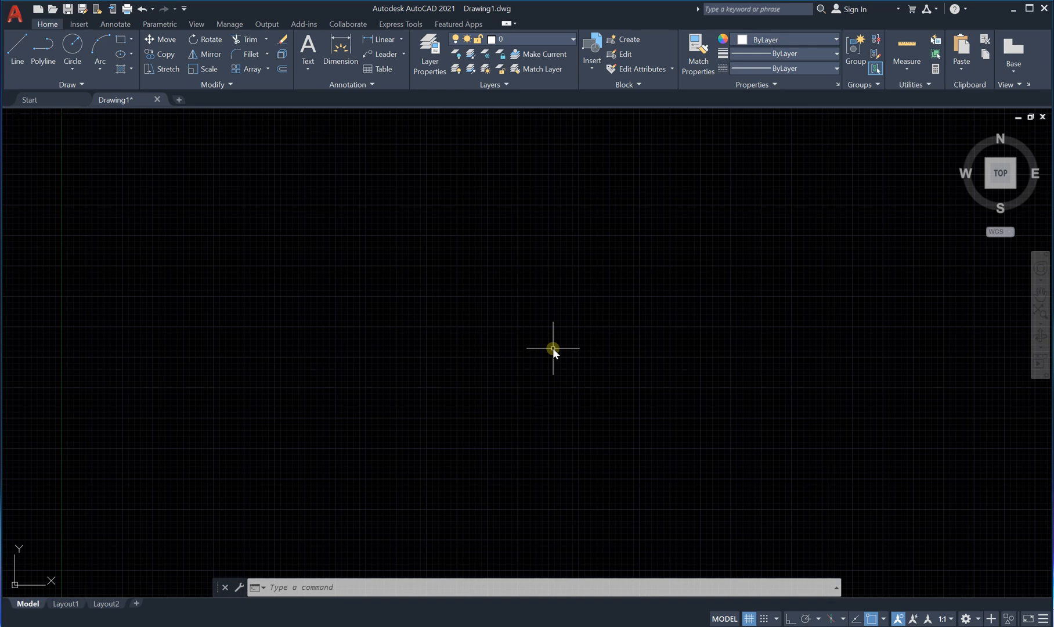
pyautogui.write('EL')
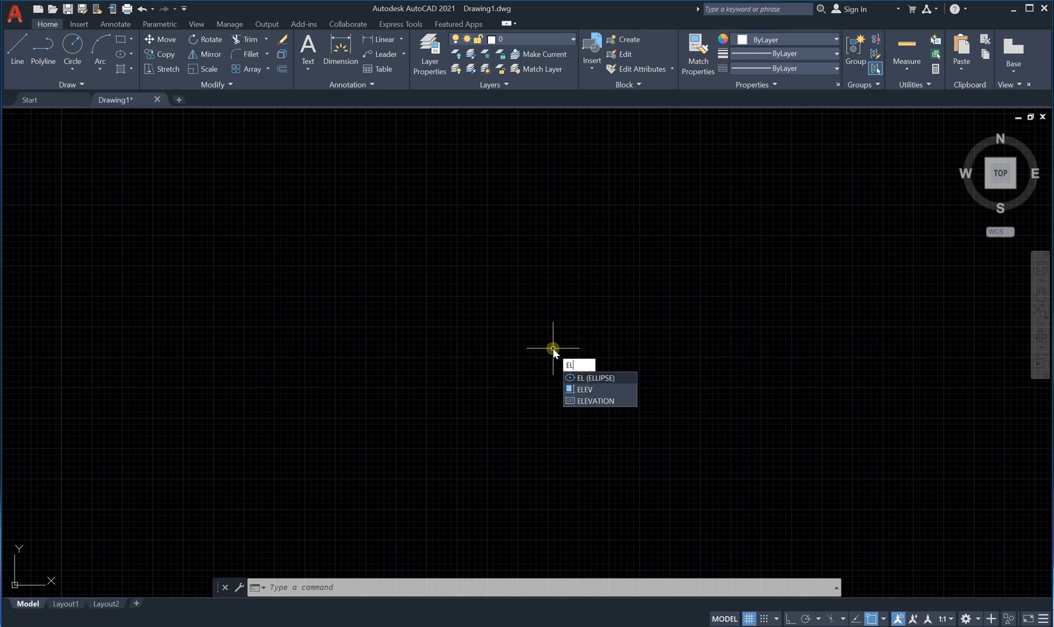
pyautogui.press('Return')
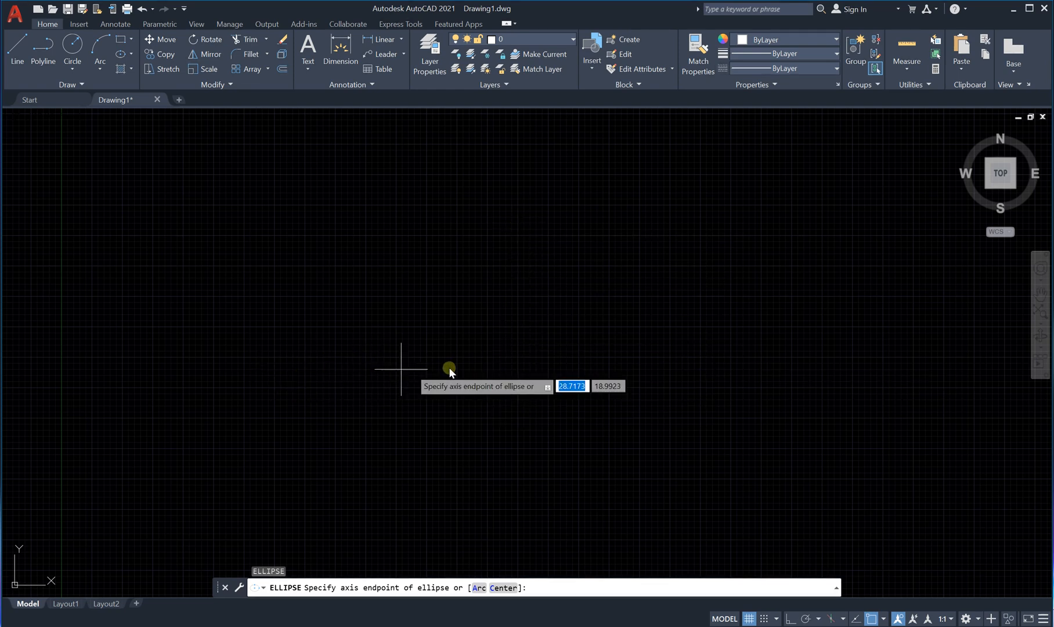
pyautogui.click(366, 358)
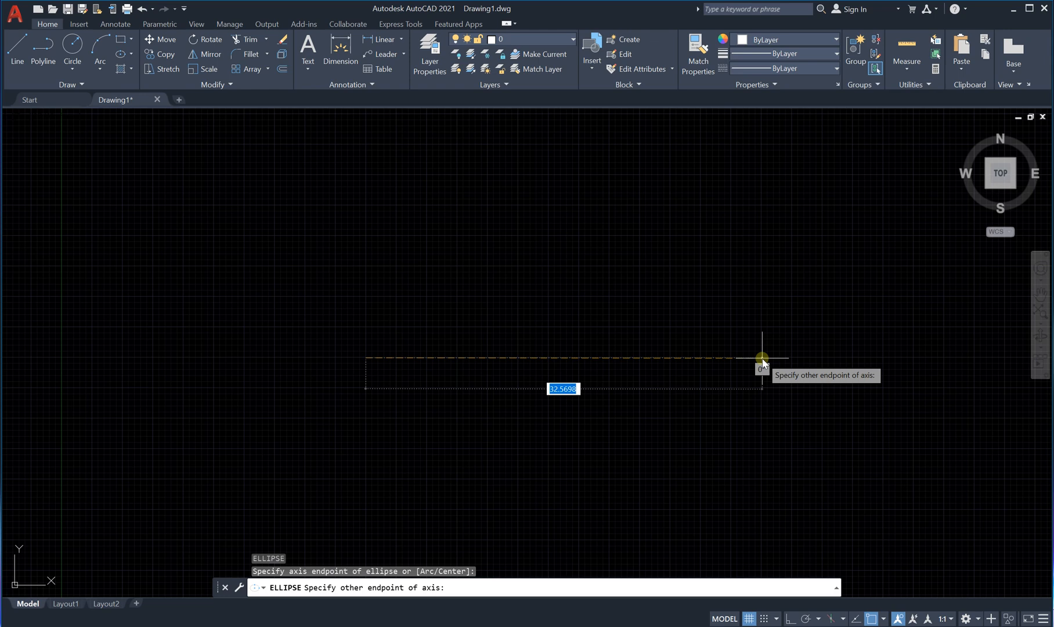
pyautogui.click(762, 359)
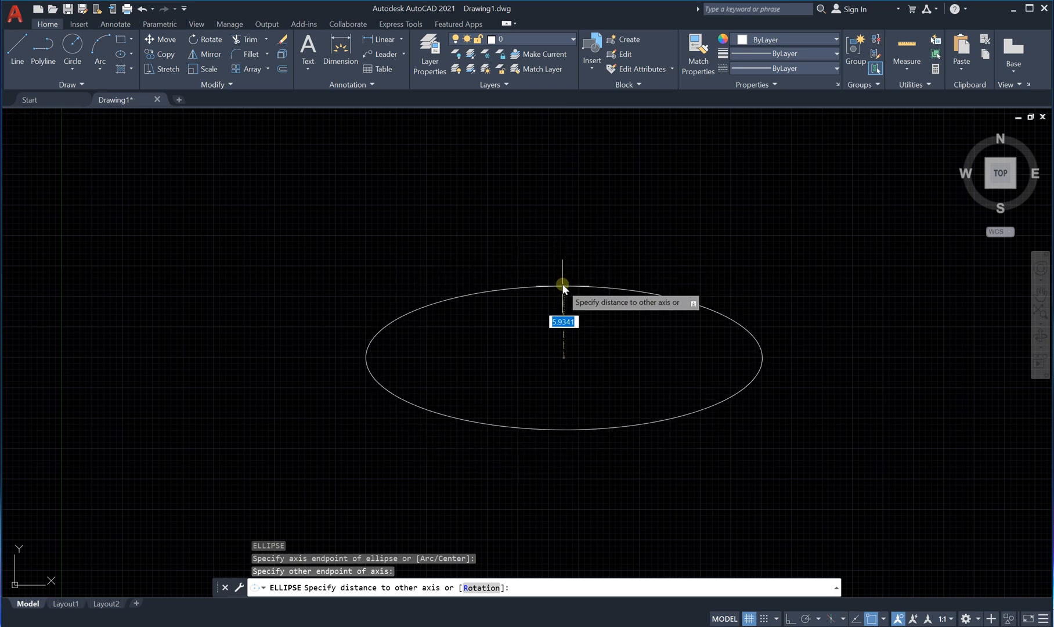
pyautogui.click(562, 286)
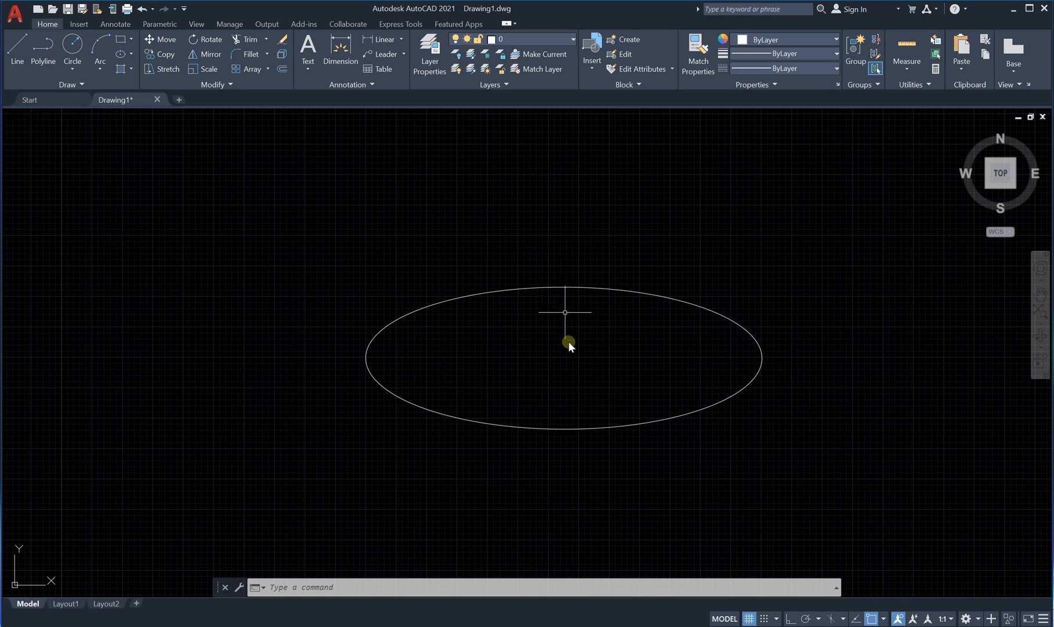
pyautogui.click(636, 293)
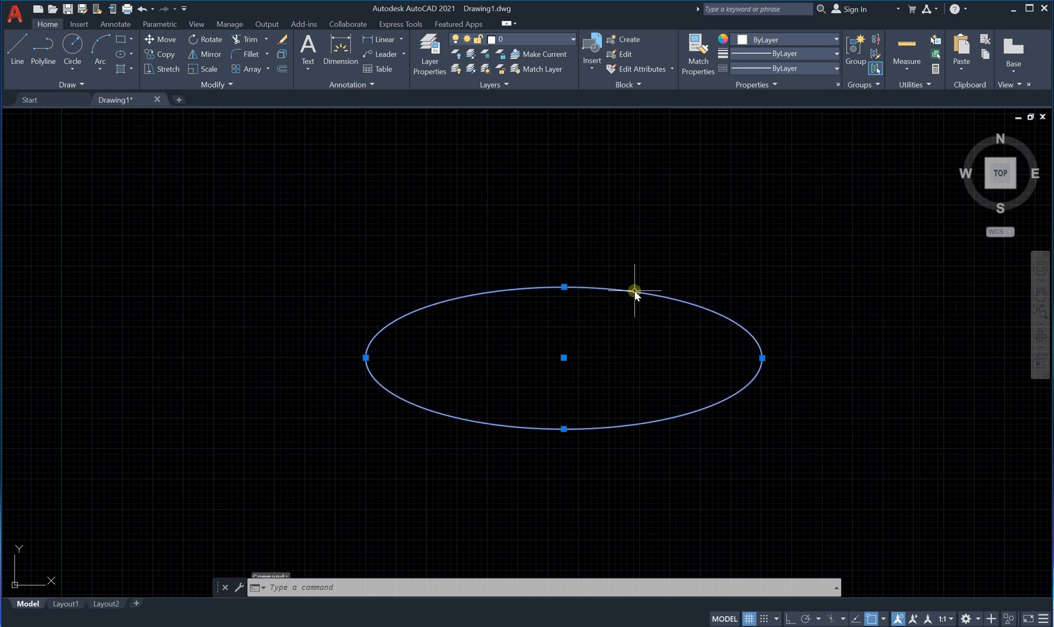
pyautogui.press('Delete')
# Draw a flat horizontal ellipse with the Center option, giving the other axis a half-height of about 4.3.
pyautogui.write('EL')
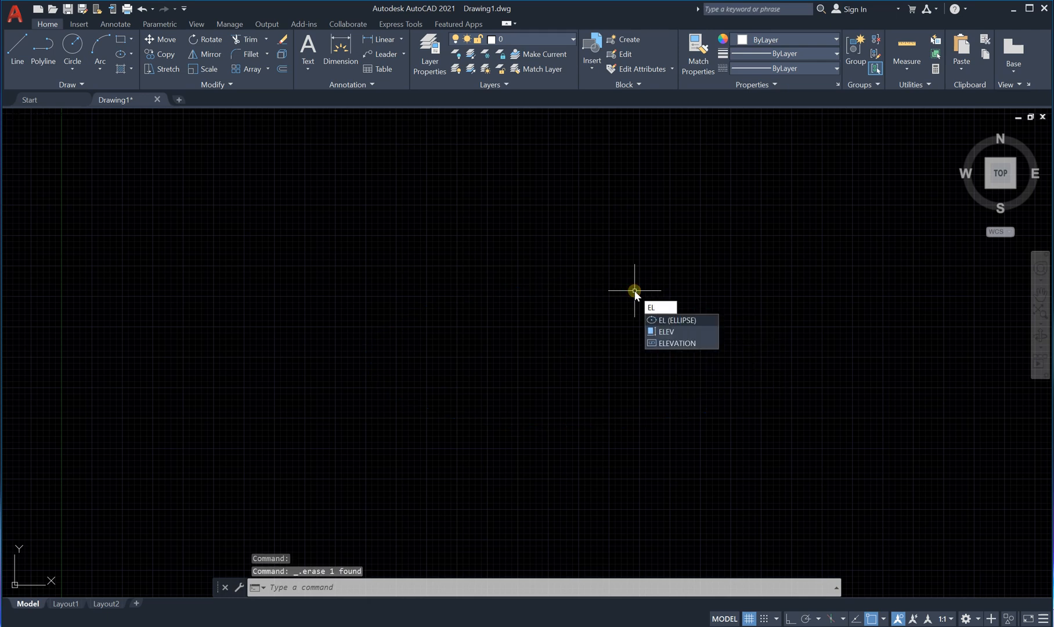
pyautogui.press('Return')
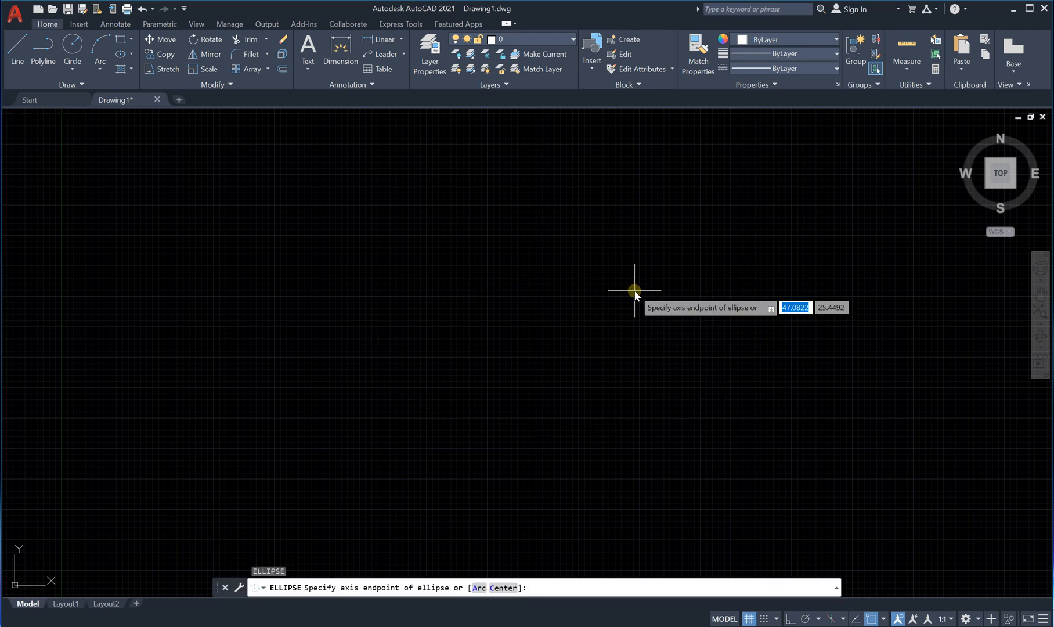
pyautogui.click(503, 588)
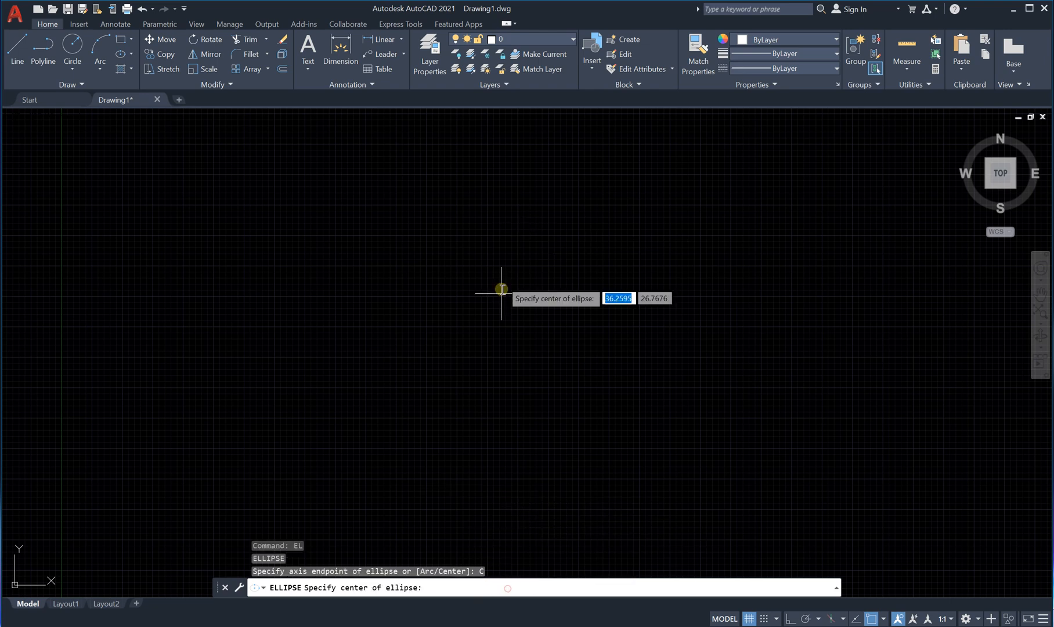
pyautogui.click(547, 358)
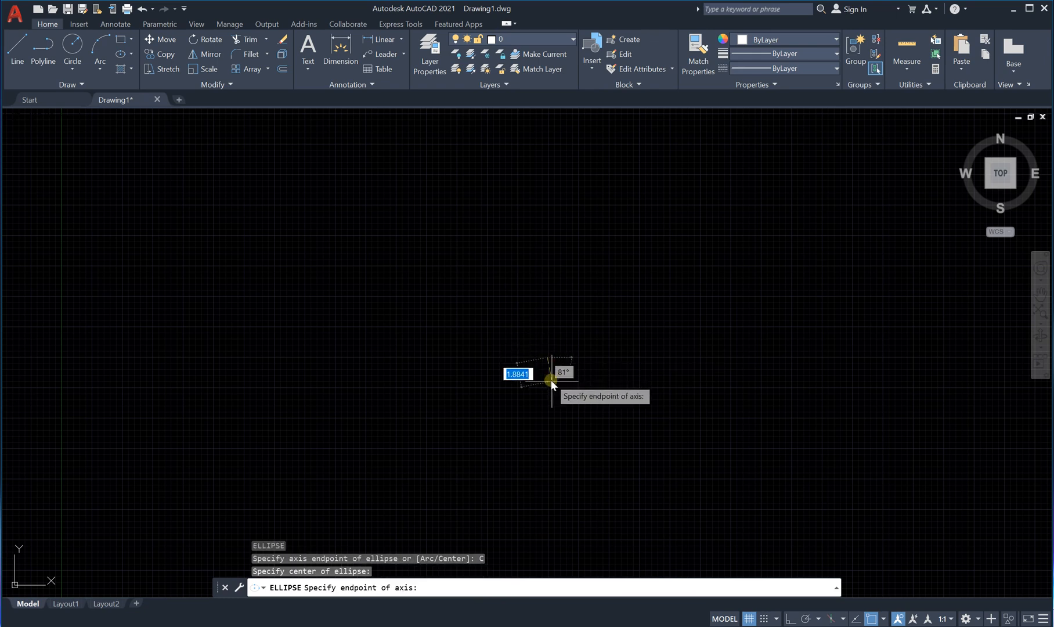
pyautogui.click(761, 359)
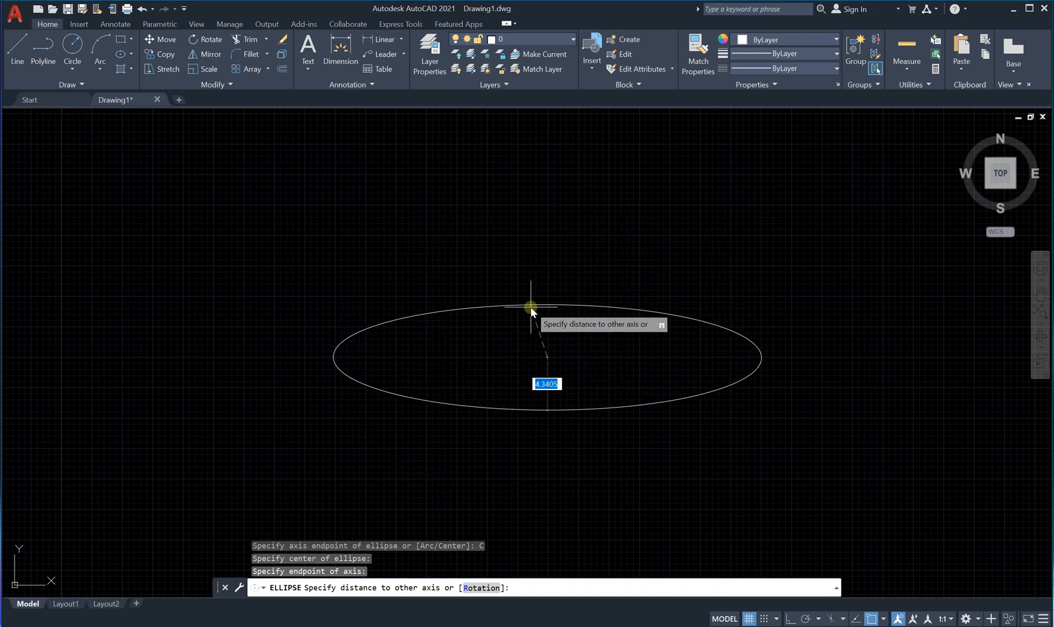
pyautogui.click(531, 306)
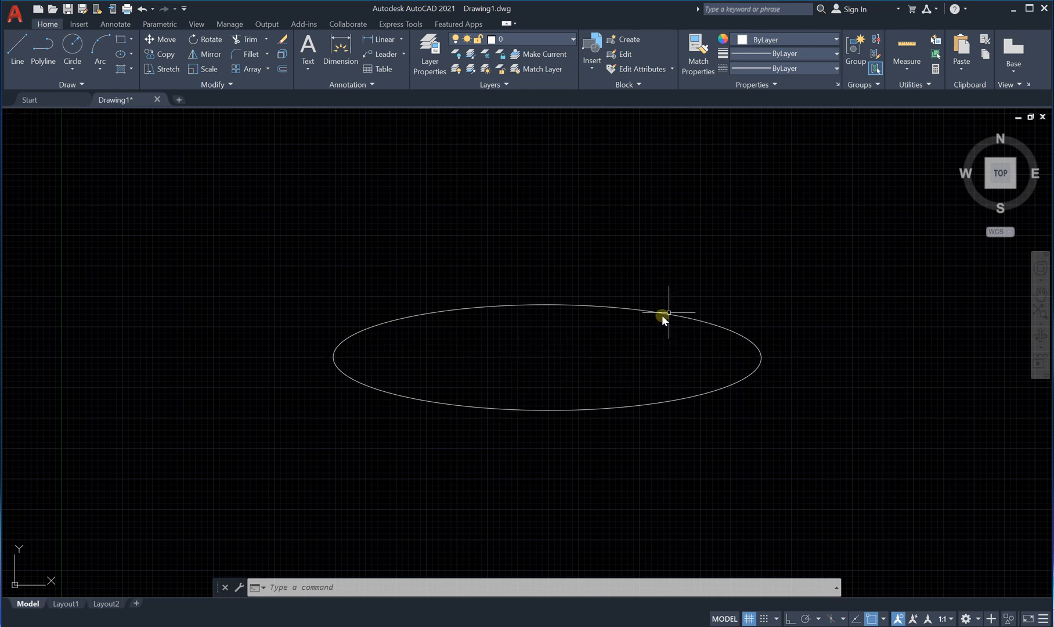
# Erase the ellipse drawn from its centre.
pyautogui.click(814, 261)
pyautogui.click(296, 456)
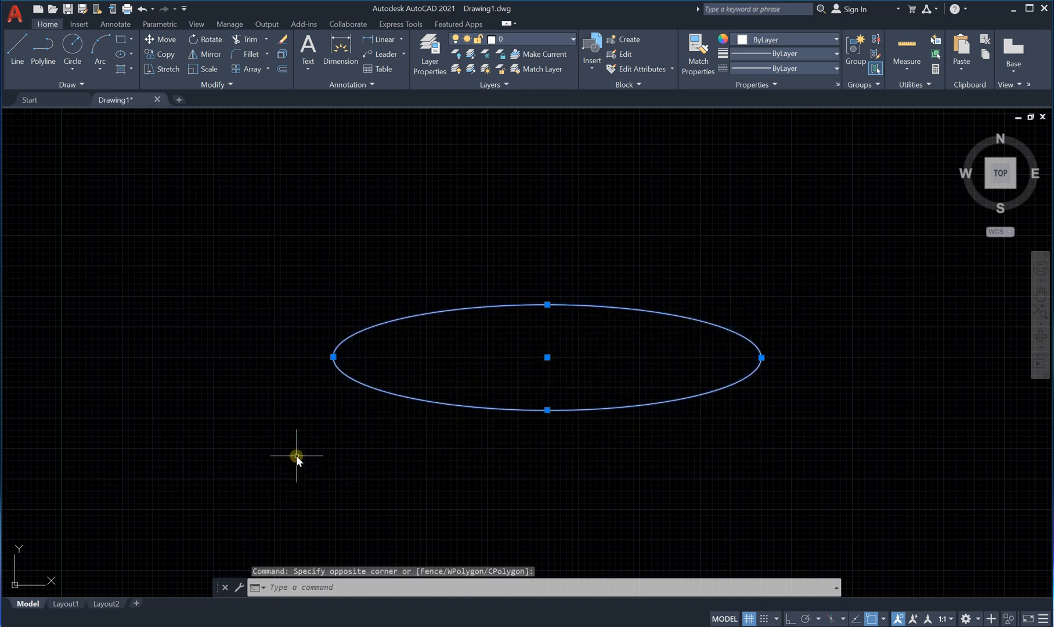
pyautogui.press('Delete')
# Draw an upper-right quarter elliptical arc with the Ellipse command's Arc option on a horizontal axis about 34.2 long, from its right end to the top.
pyautogui.write('EL')
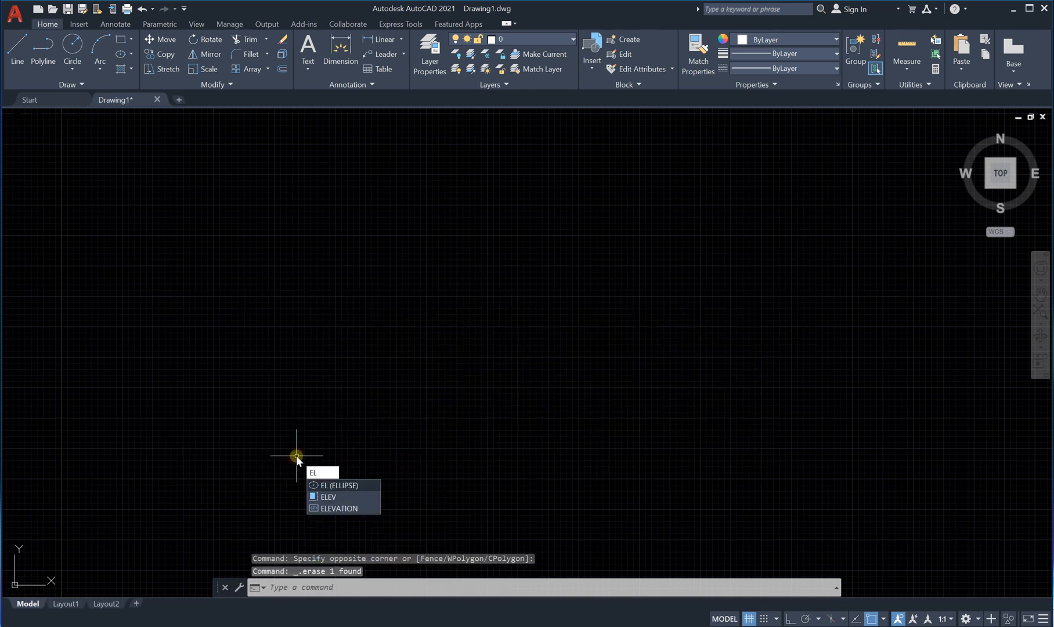
pyautogui.press('Return')
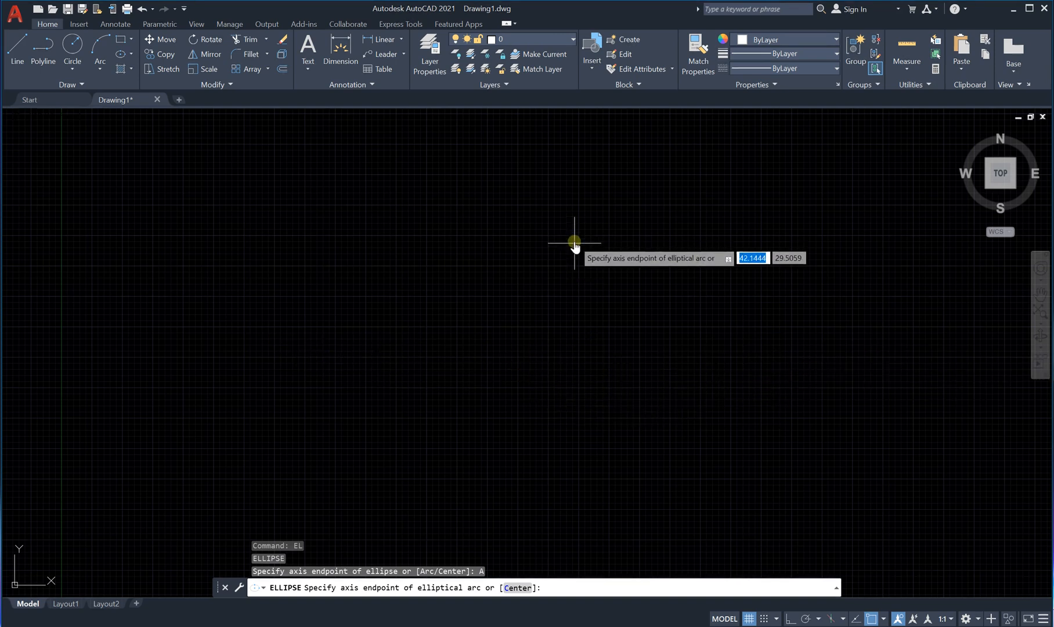
pyautogui.click(393, 356)
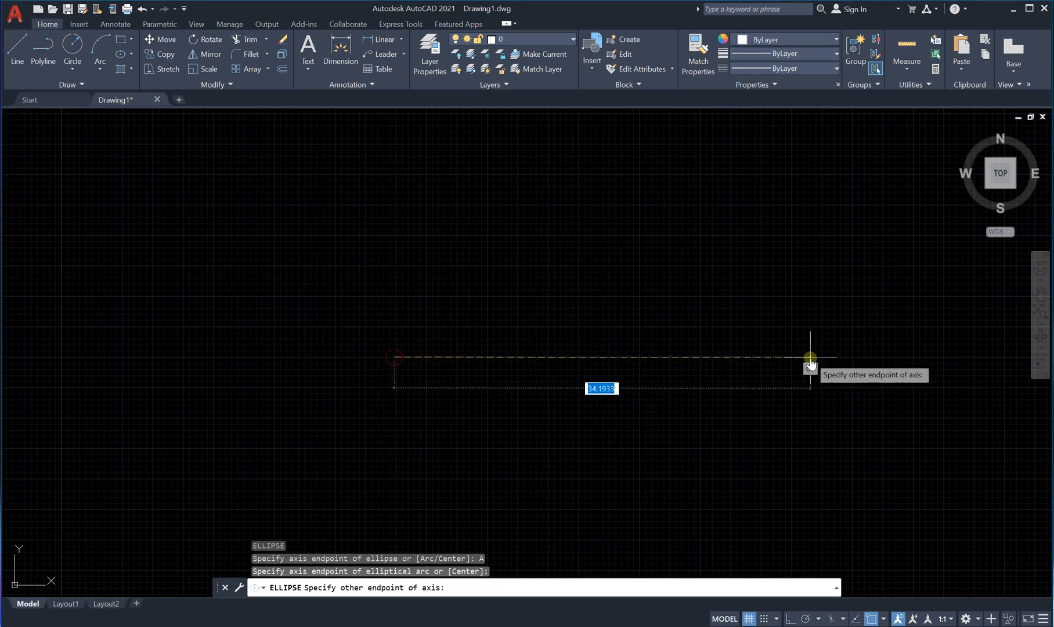
pyautogui.click(811, 357)
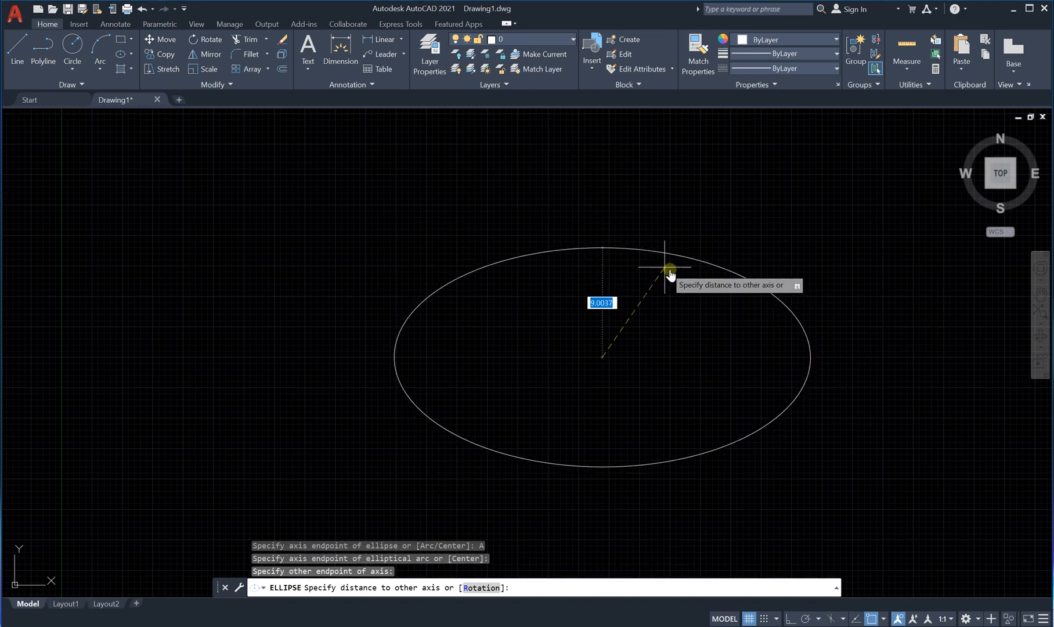
pyautogui.click(587, 280)
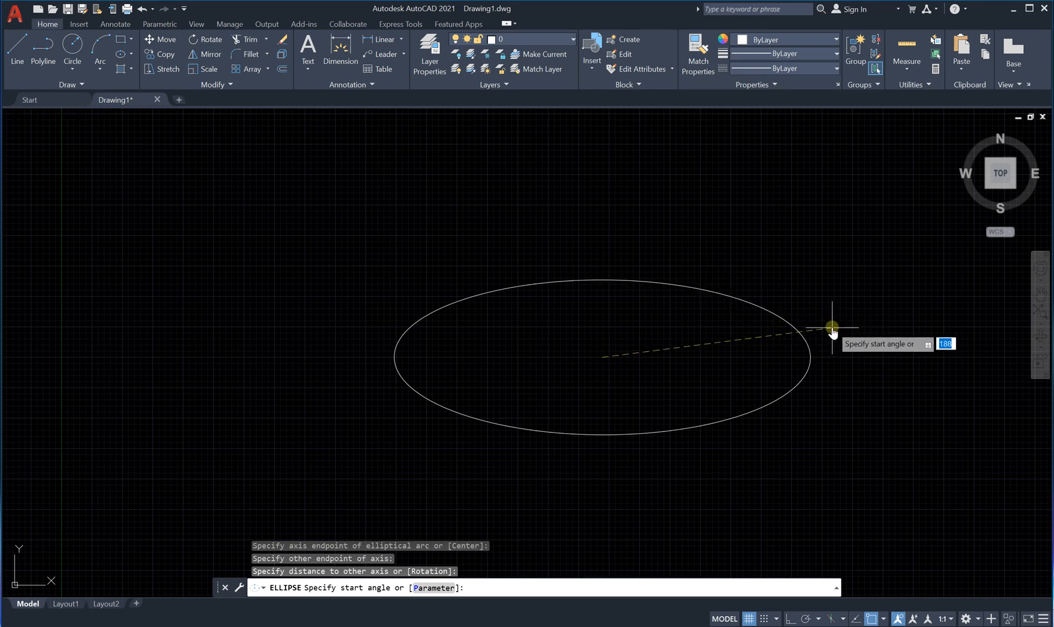
pyautogui.click(802, 359)
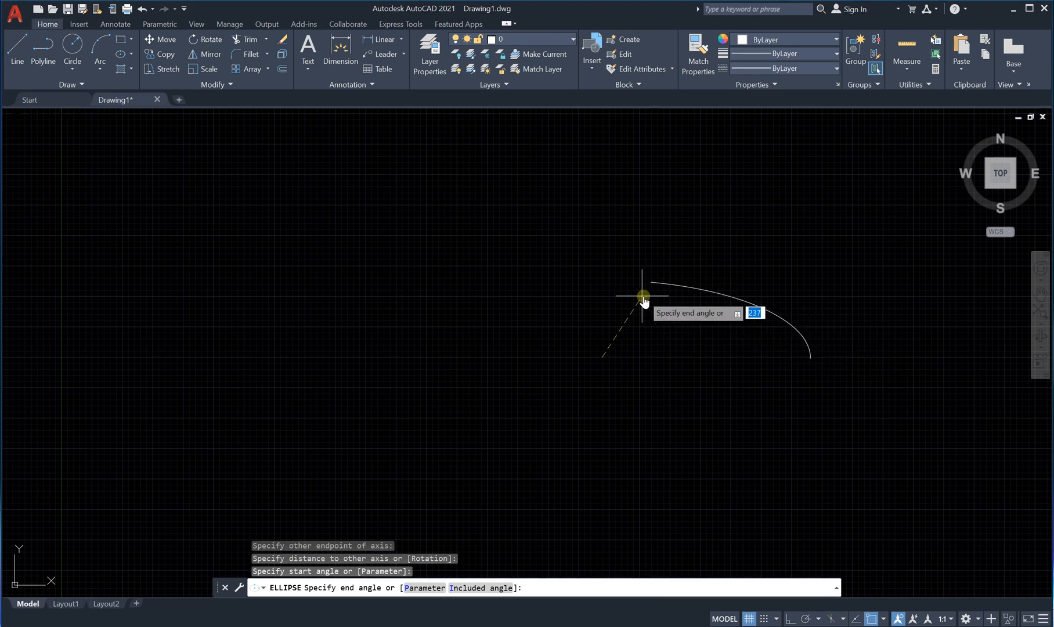
pyautogui.click(602, 302)
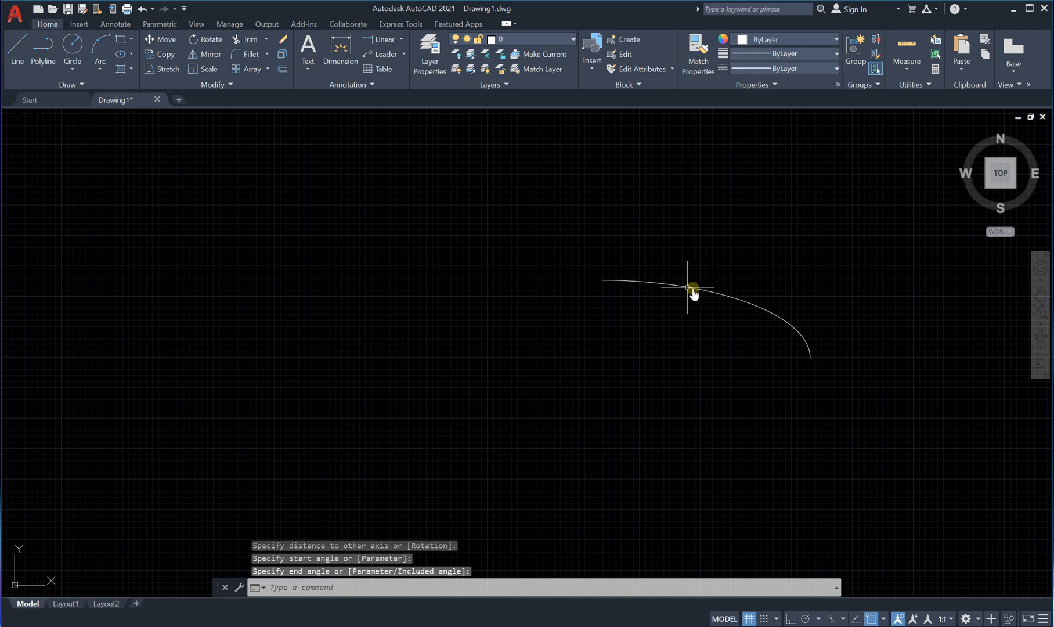